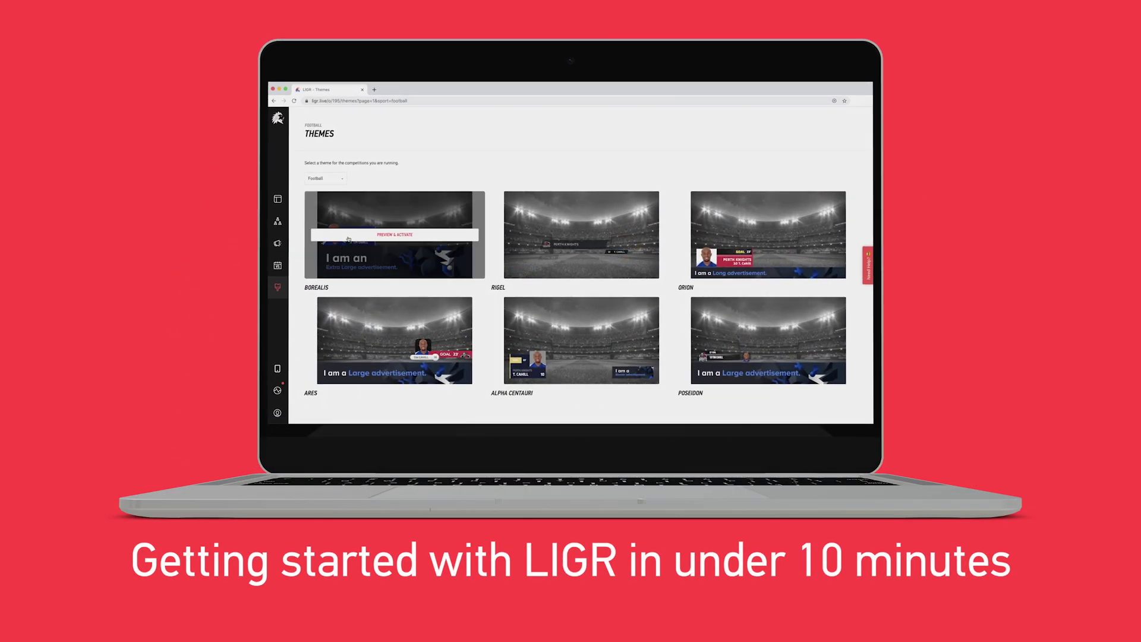
Preview Borealis, activate it for Soccer League, and exit the theme editor.
{"action": "left_click", "coordinate": [347, 238]}
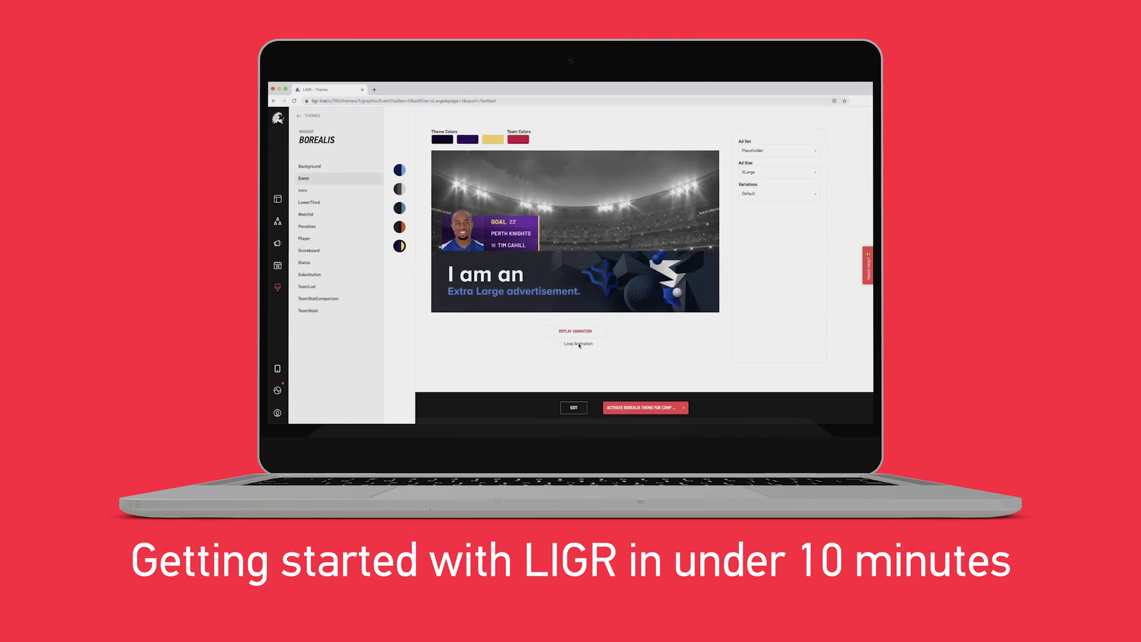
{"action": "left_click", "coordinate": [668, 411]}
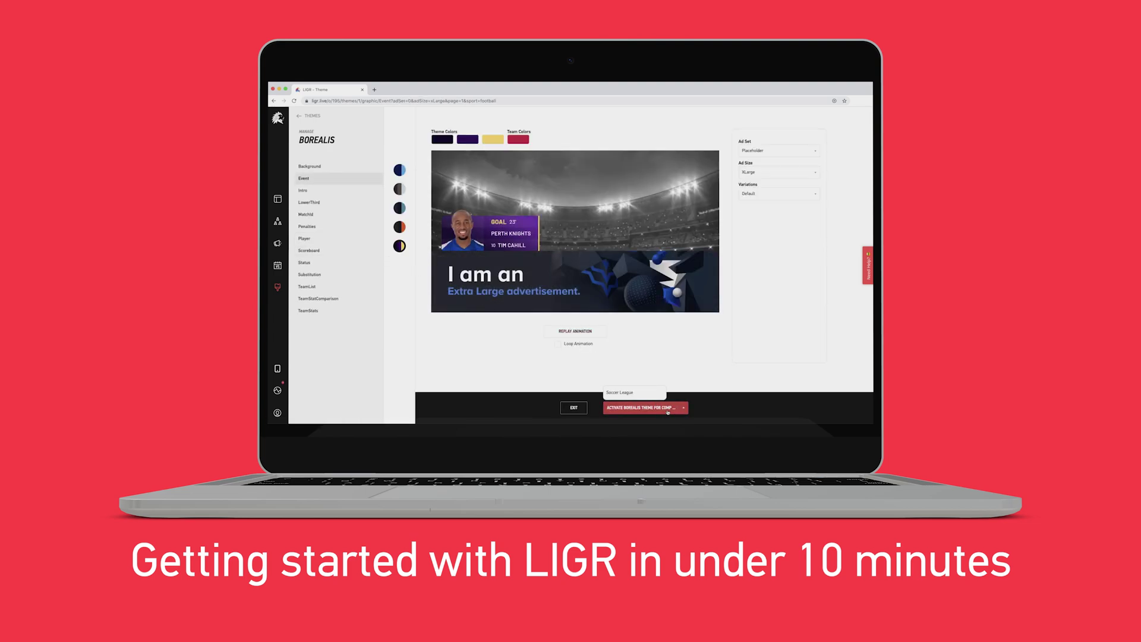
{"action": "left_click", "coordinate": [638, 393]}
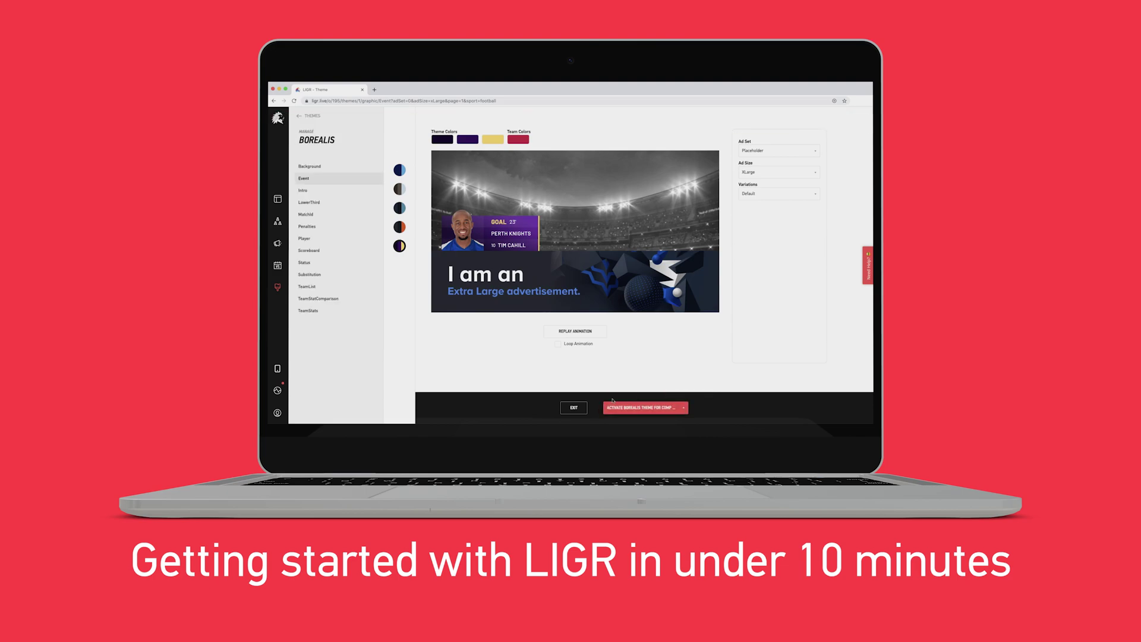
{"action": "left_click", "coordinate": [581, 407]}
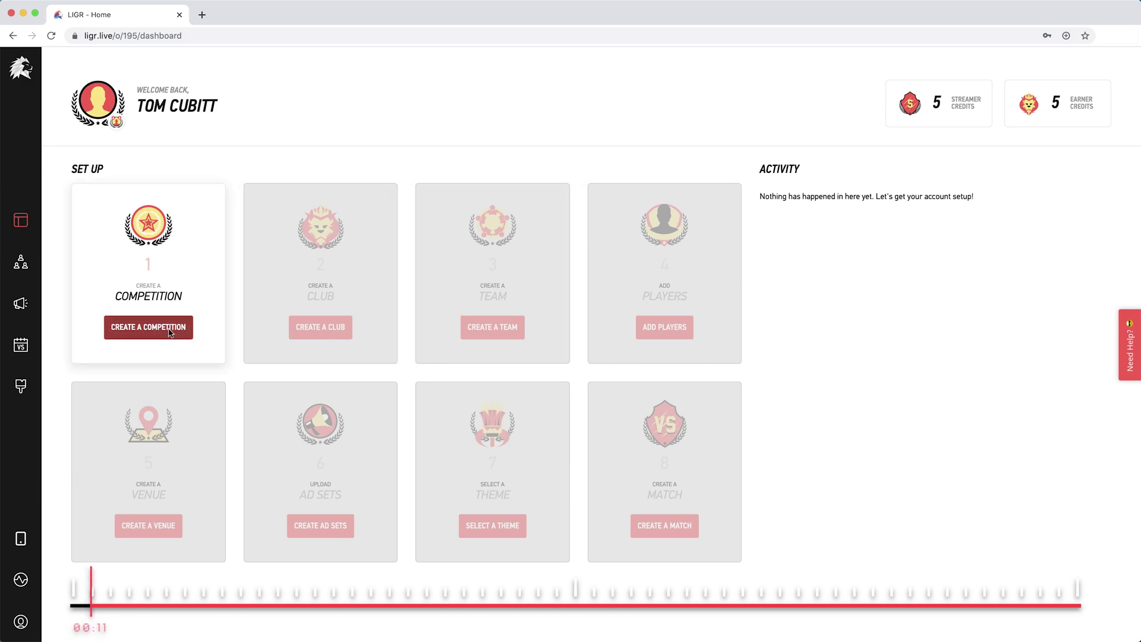
Start a new competition with Football as the sport and begin entering its name.
{"action": "left_click", "coordinate": [168, 330]}
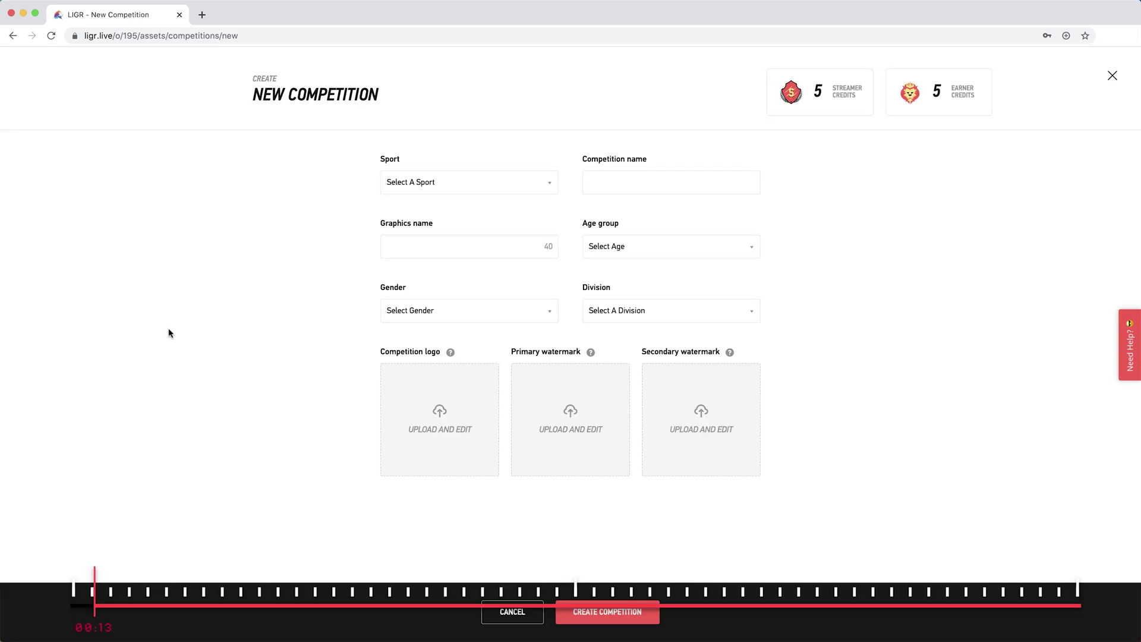
{"action": "left_click", "coordinate": [446, 182]}
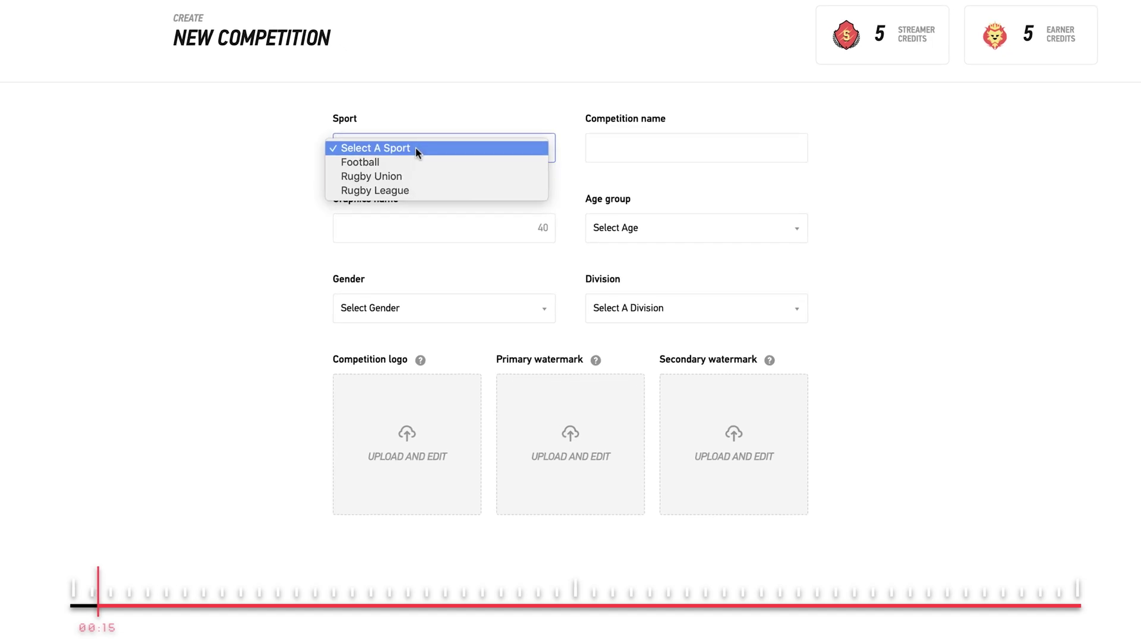
{"action": "left_click", "coordinate": [413, 161]}
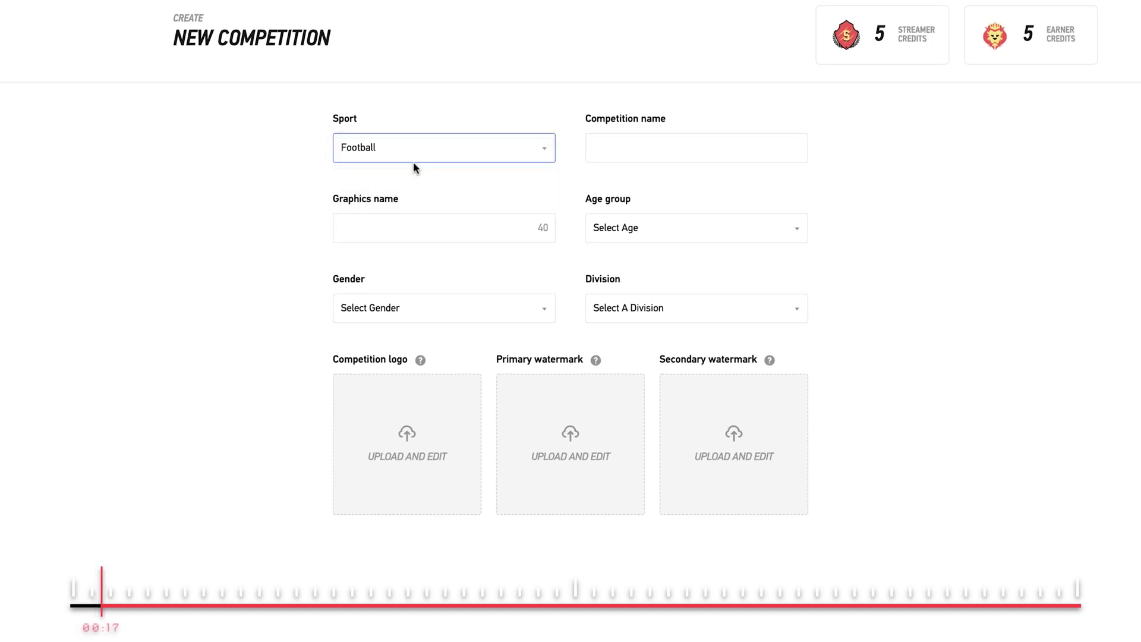
{"action": "left_click", "coordinate": [600, 152]}
{"action": "type", "text": "cer League"}
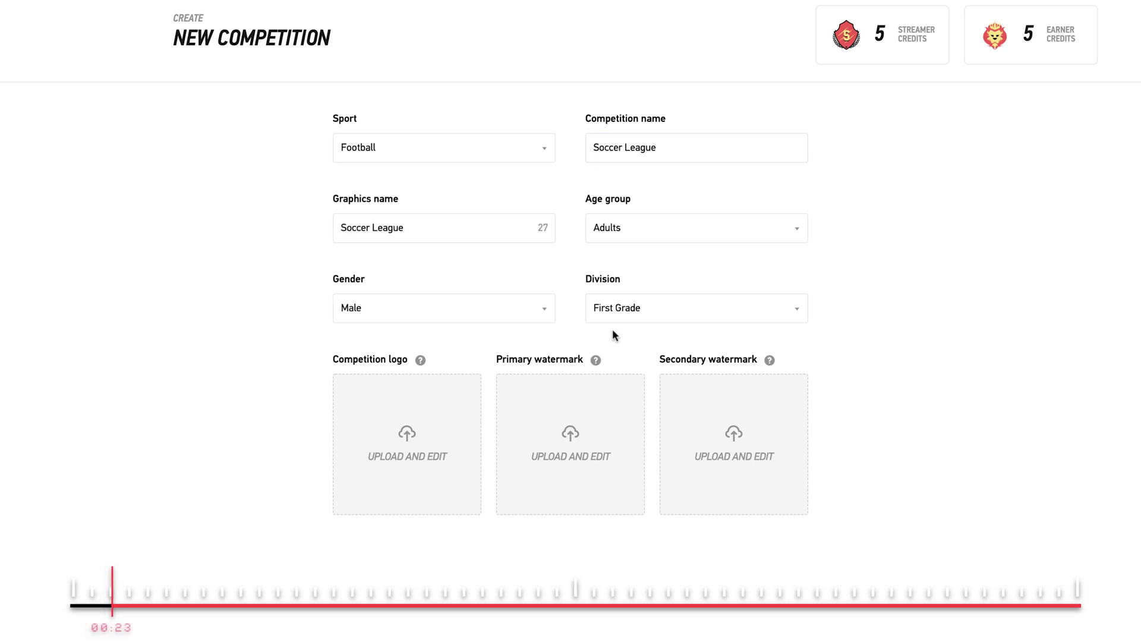
Upload comp-soccer-league.png from Teams and Comps > Comps as the competition logo.
{"action": "left_click", "coordinate": [457, 413]}
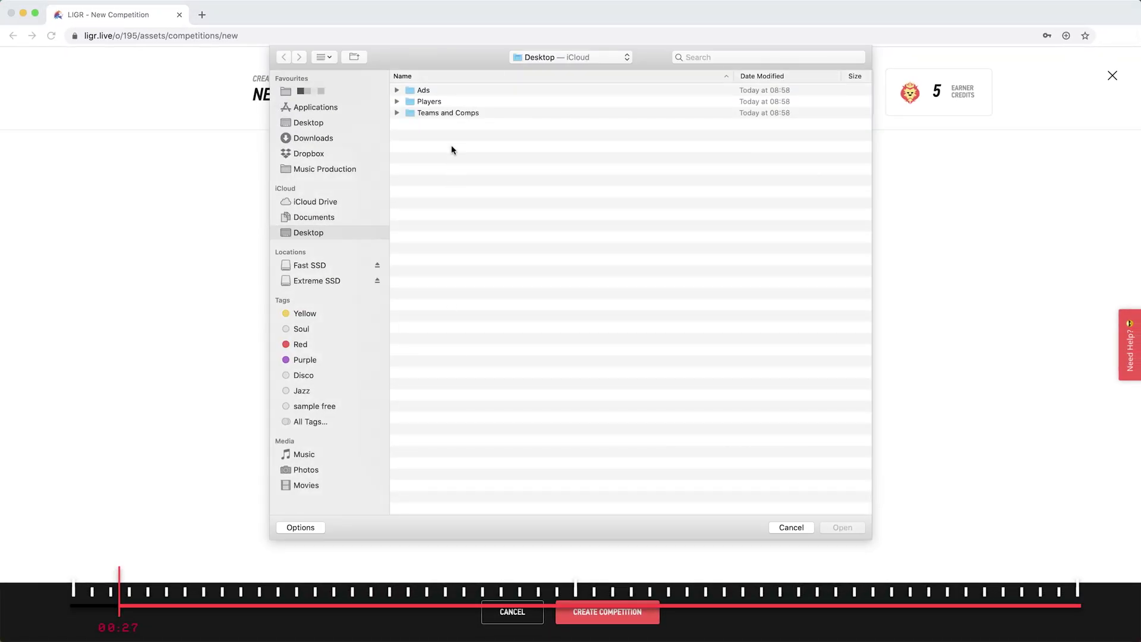
{"action": "double_click", "coordinate": [453, 113]}
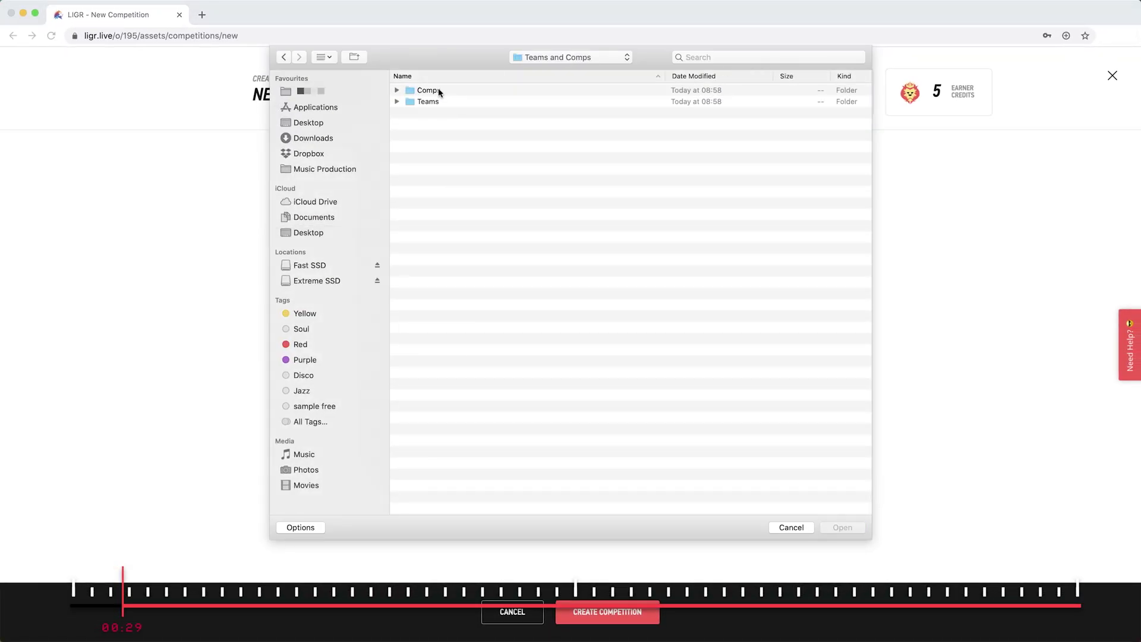
{"action": "double_click", "coordinate": [438, 89]}
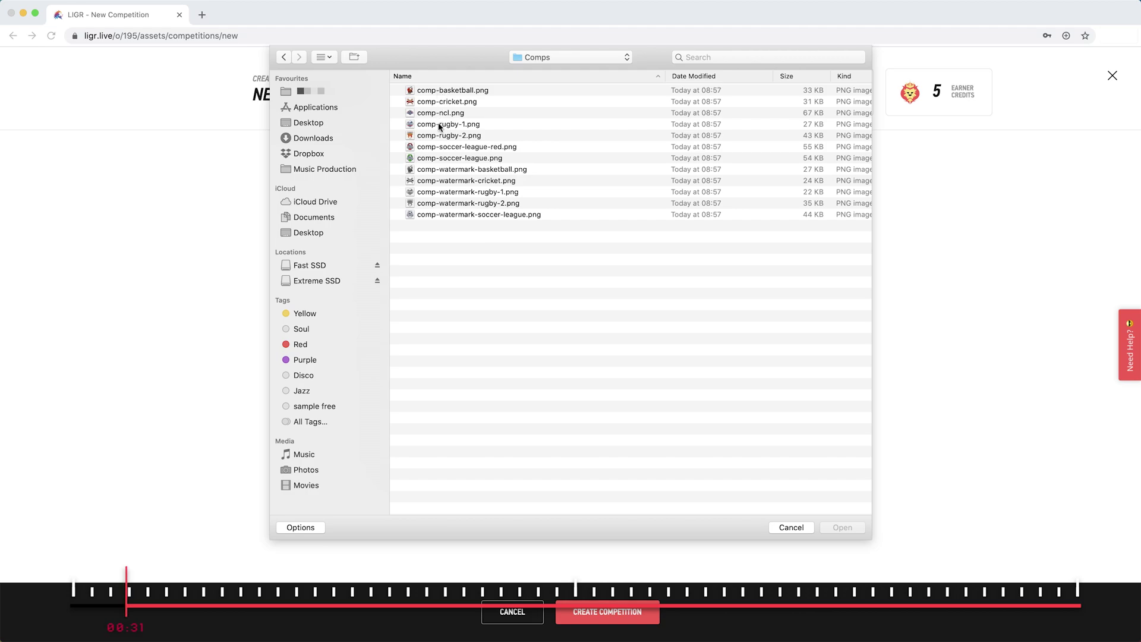
{"action": "left_click", "coordinate": [441, 158]}
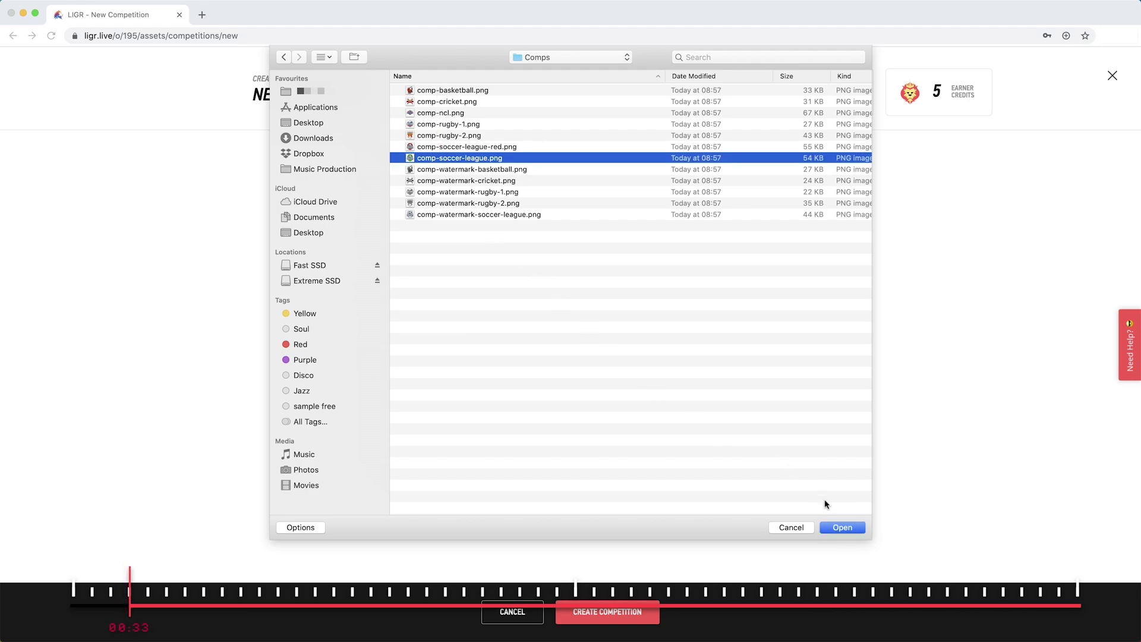
{"action": "left_click", "coordinate": [838, 528]}
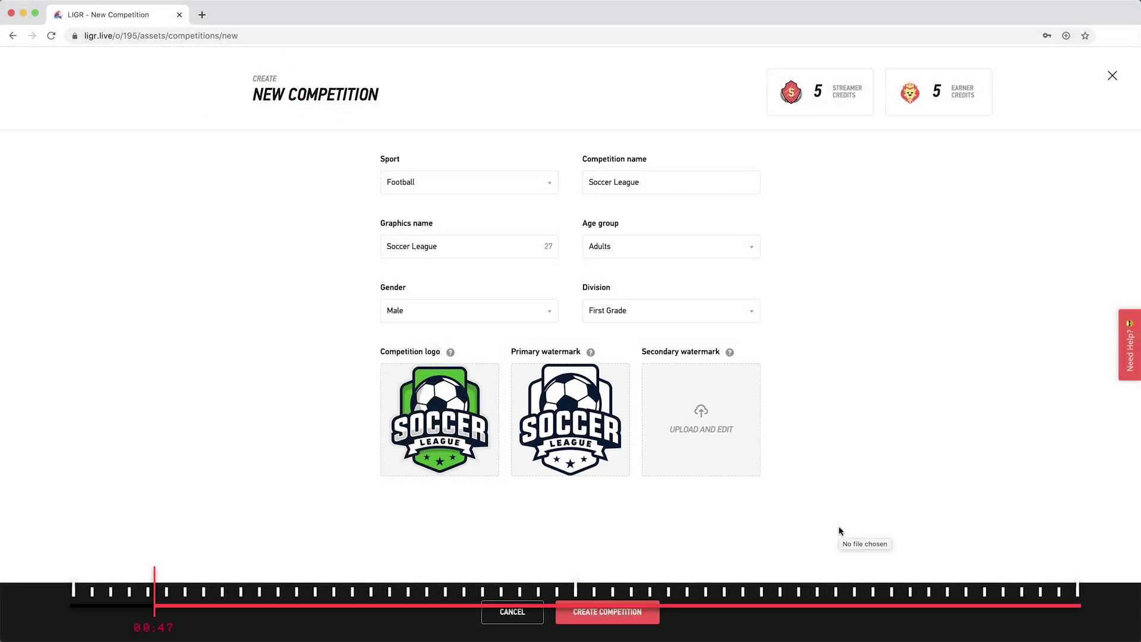
Save the Soccer League competition and go to the Clubs & Teams list.
{"action": "left_click", "coordinate": [657, 615]}
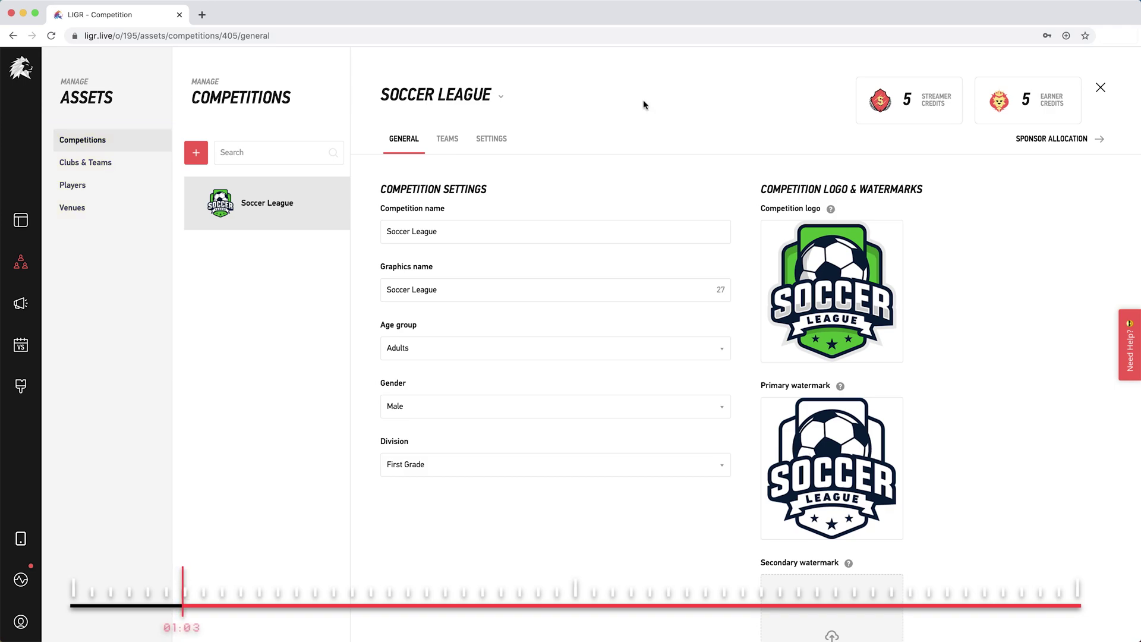
{"action": "left_click", "coordinate": [110, 163]}
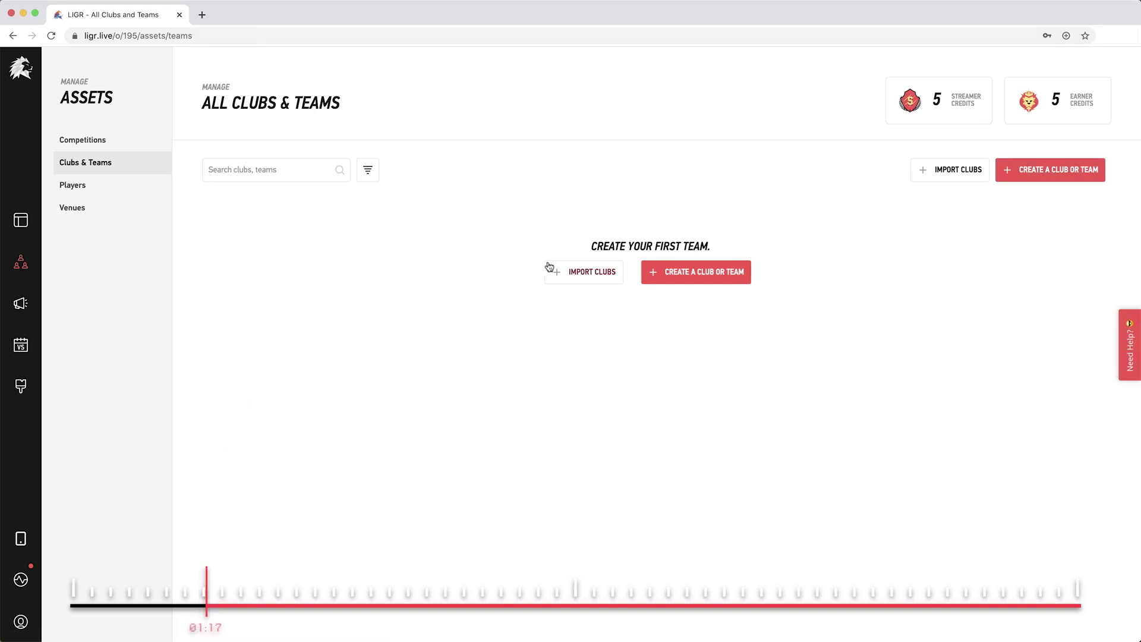
Start a club import and drop clubs-soccer-league.csv into the upload area.
{"action": "left_click", "coordinate": [550, 268]}
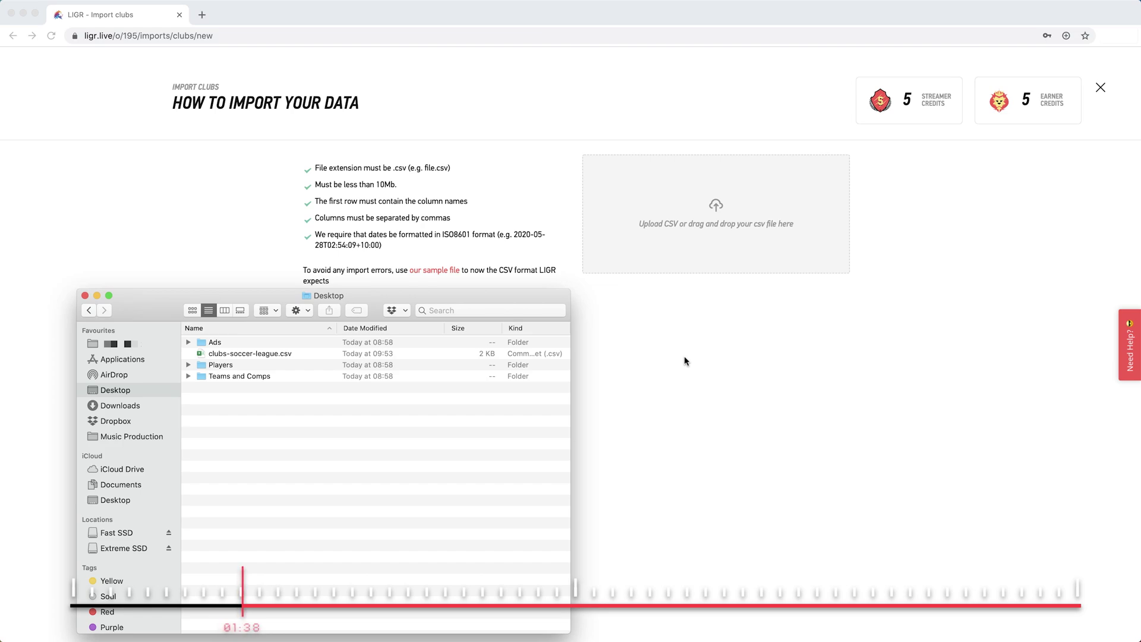
{"action": "mouse_move", "coordinate": [280, 354]}
{"action": "left_mouse_down"}
{"action": "mouse_move", "coordinate": [602, 258]}
{"action": "mouse_move", "coordinate": [685, 220]}
{"action": "left_mouse_up"}
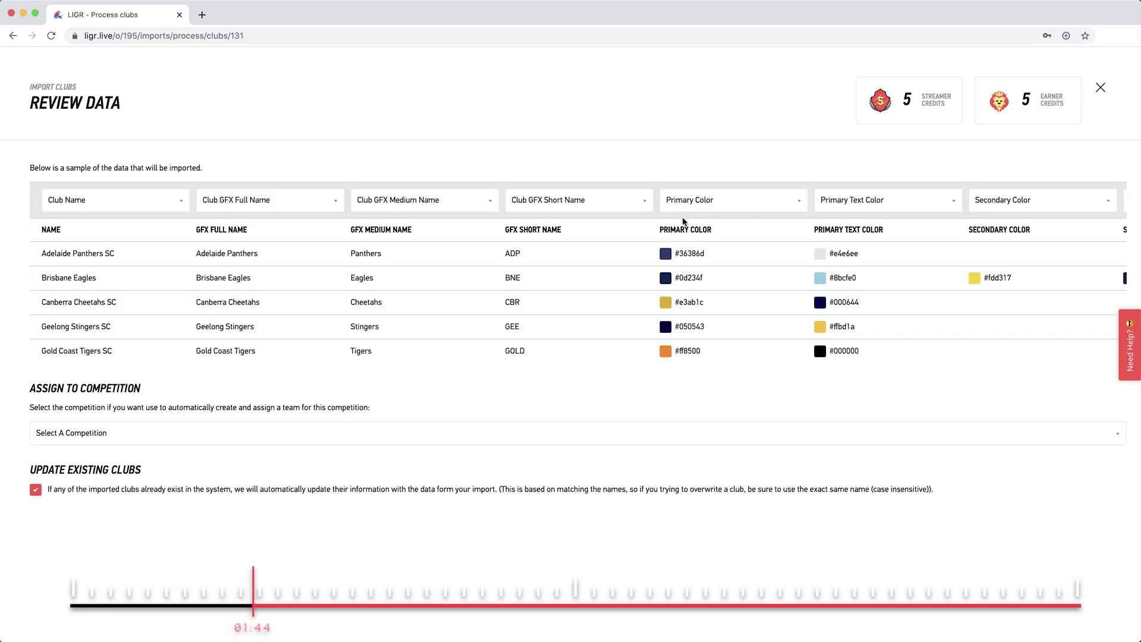
{"action": "scroll", "coordinate": [680, 225], "scroll_direction": "right", "scroll_amount": 3}
{"action": "scroll", "coordinate": [681, 225], "scroll_direction": "right", "scroll_amount": 2}
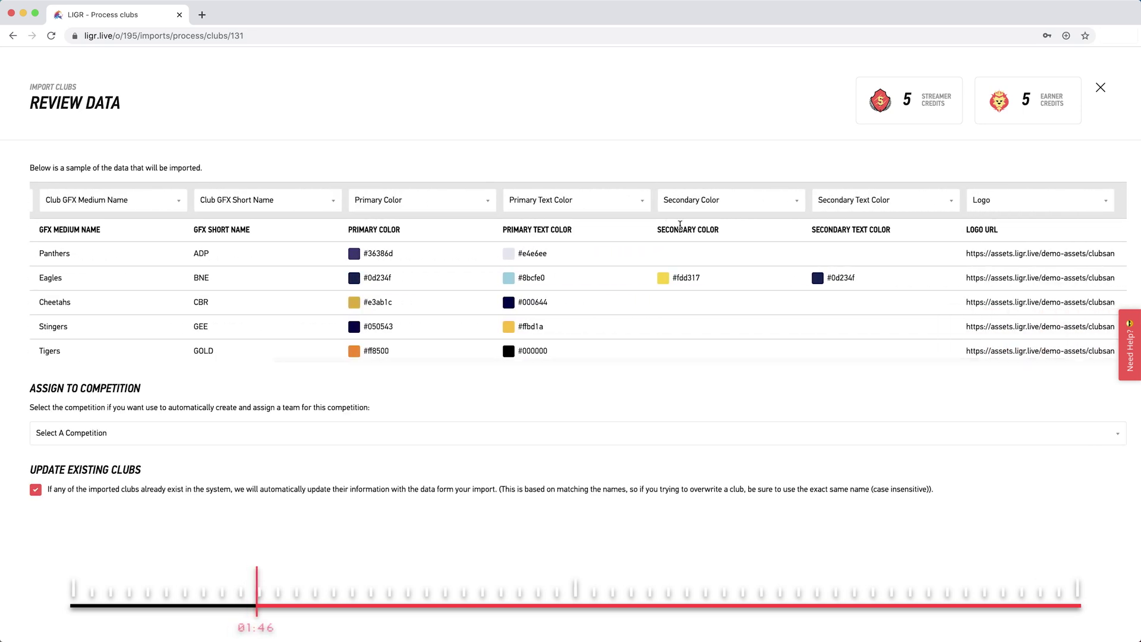
{"action": "scroll", "coordinate": [680, 224], "scroll_direction": "left", "scroll_amount": 2}
{"action": "scroll", "coordinate": [680, 225], "scroll_direction": "left", "scroll_amount": 2}
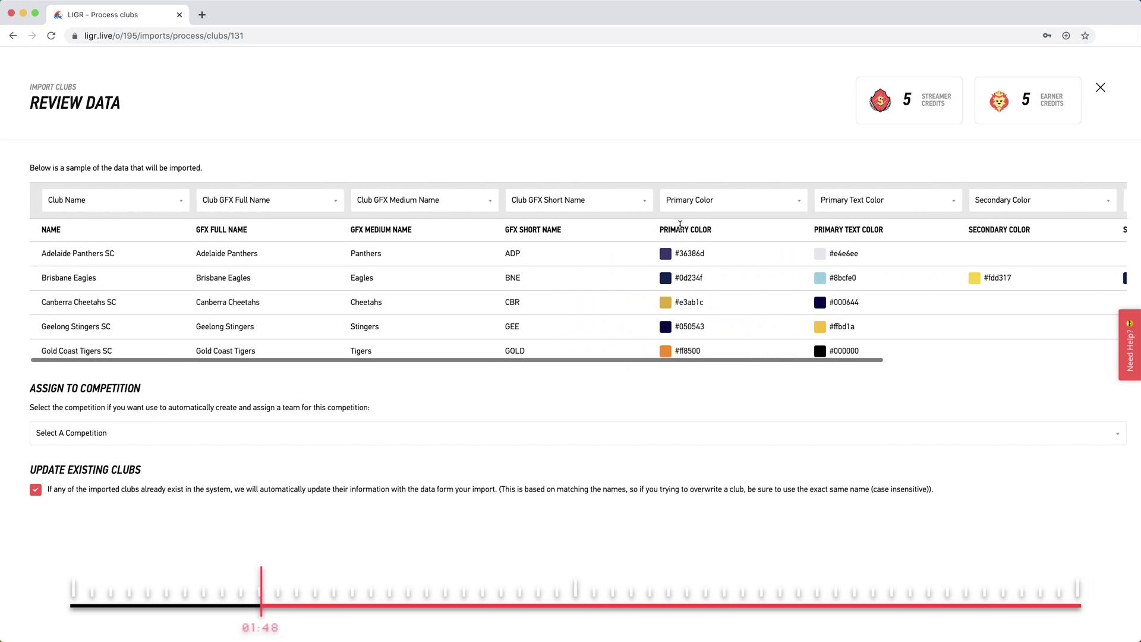
Assign the reviewed clubs to Soccer League and import the data.
{"action": "left_click", "coordinate": [437, 433]}
{"action": "left_click", "coordinate": [435, 444]}
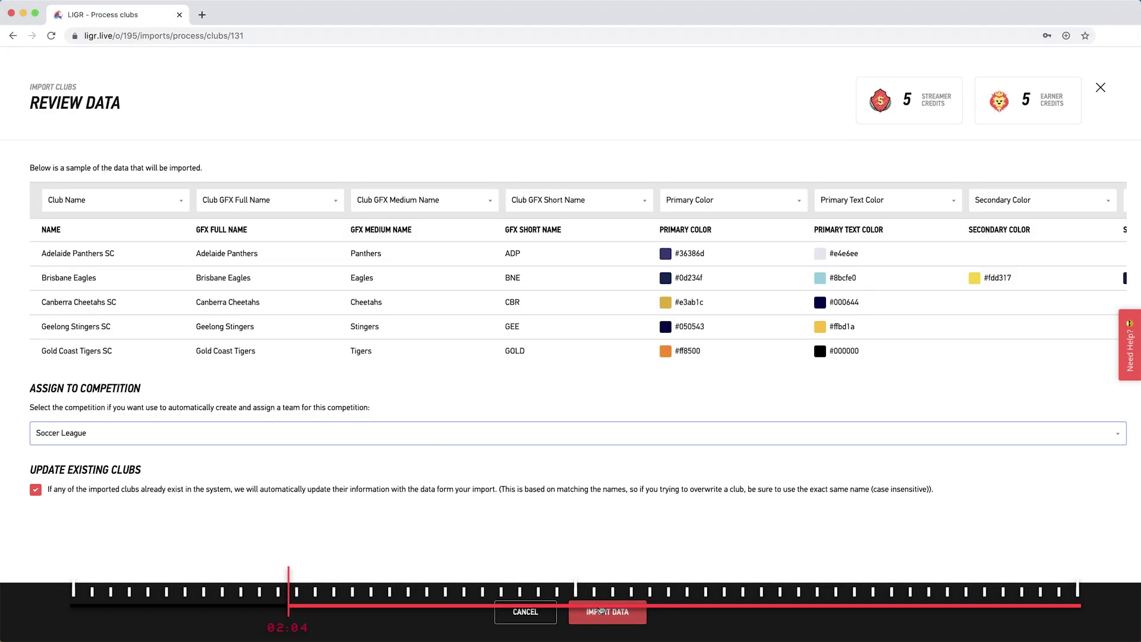
{"action": "left_click", "coordinate": [601, 611]}
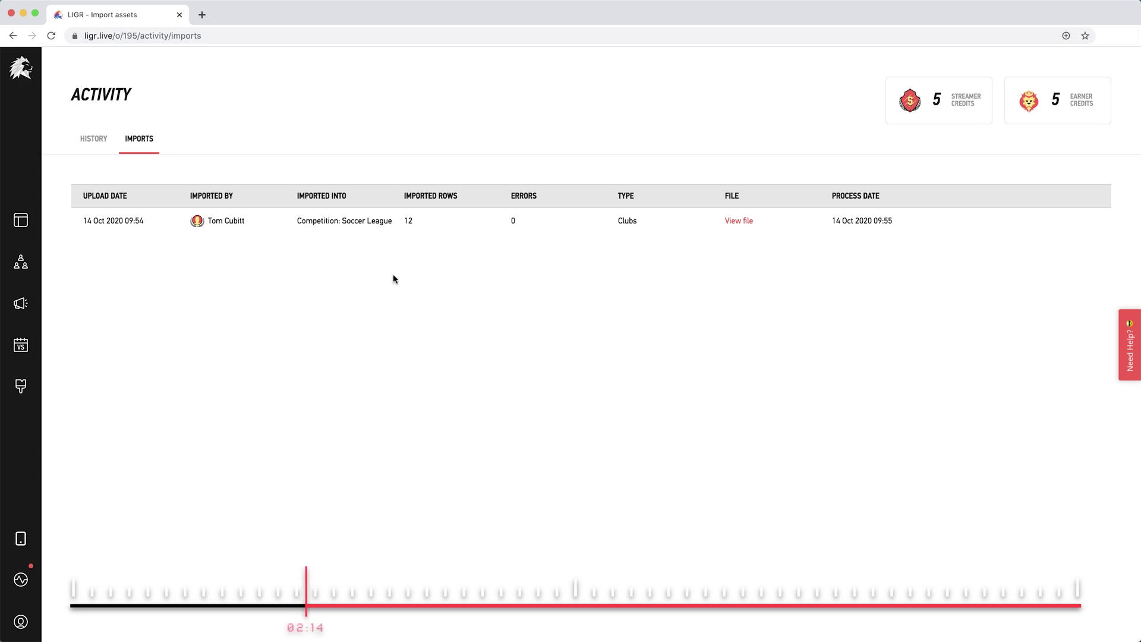
Review the imported clubs under Assets > Clubs & Teams, then go to the empty Players list.
{"action": "left_click", "coordinate": [22, 266]}
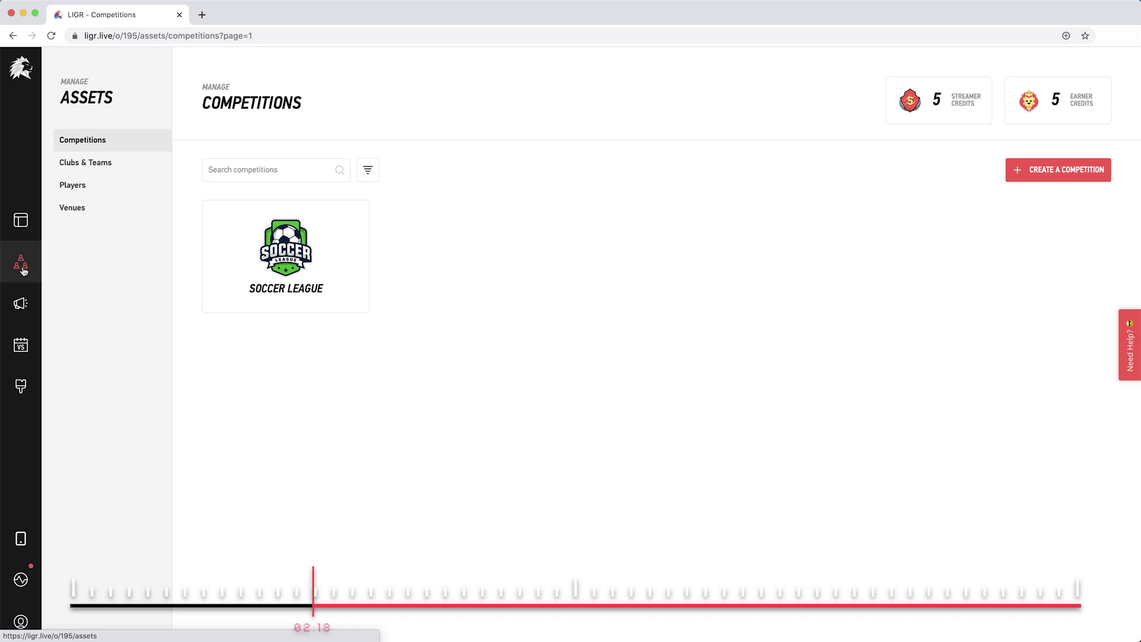
{"action": "left_click", "coordinate": [92, 169]}
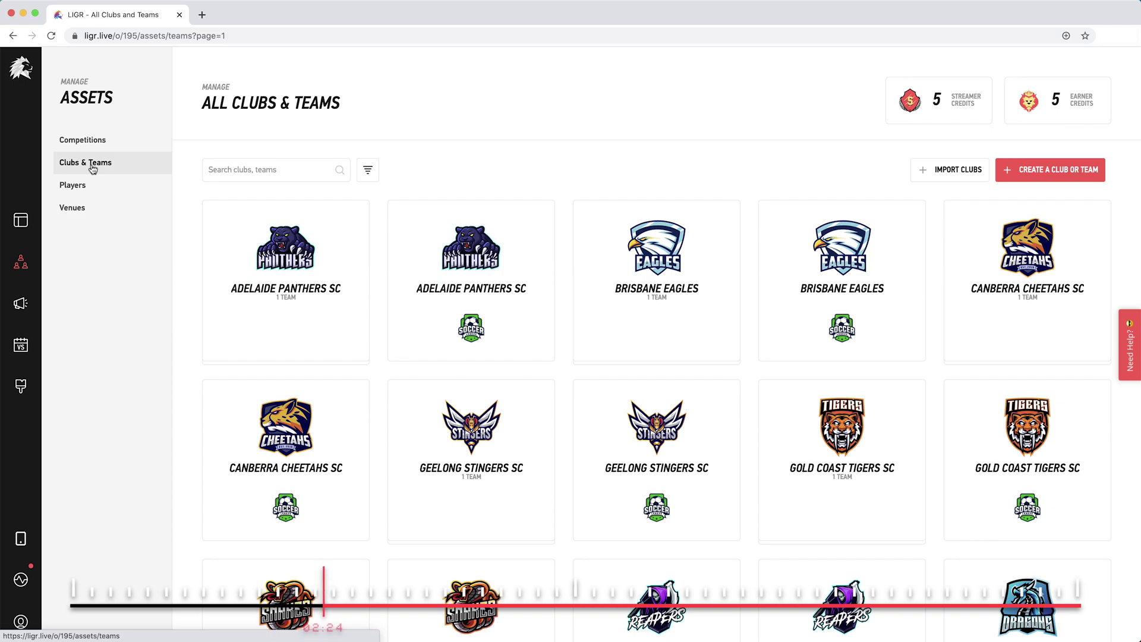
{"action": "left_click", "coordinate": [89, 189]}
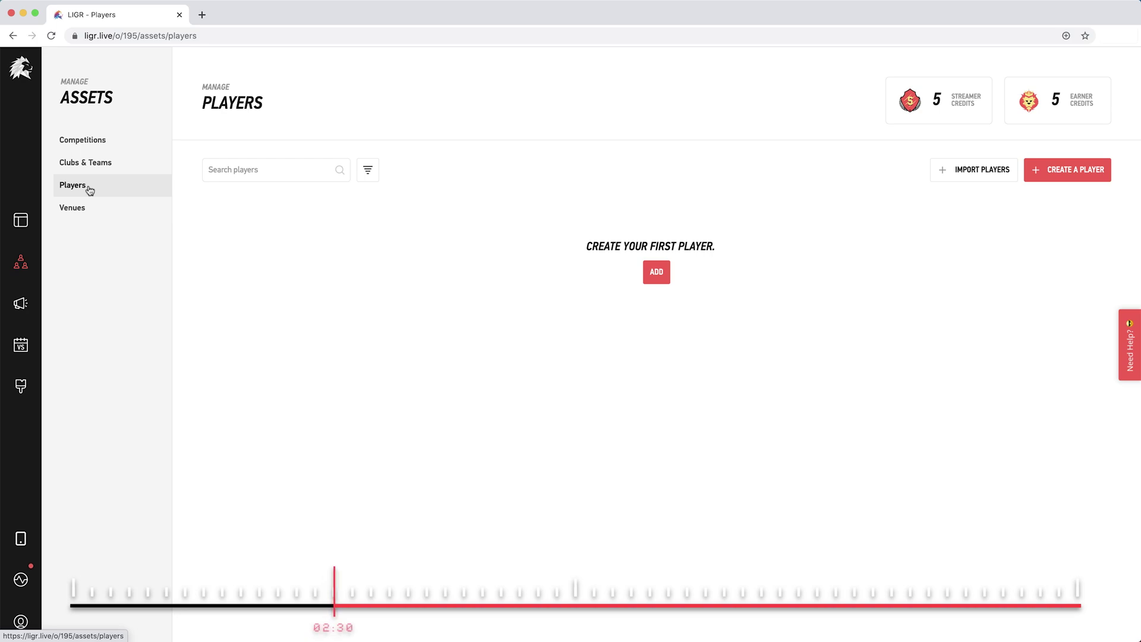
Start a player import and drop players-sharks.csv into the upload area.
{"action": "left_click", "coordinate": [949, 179]}
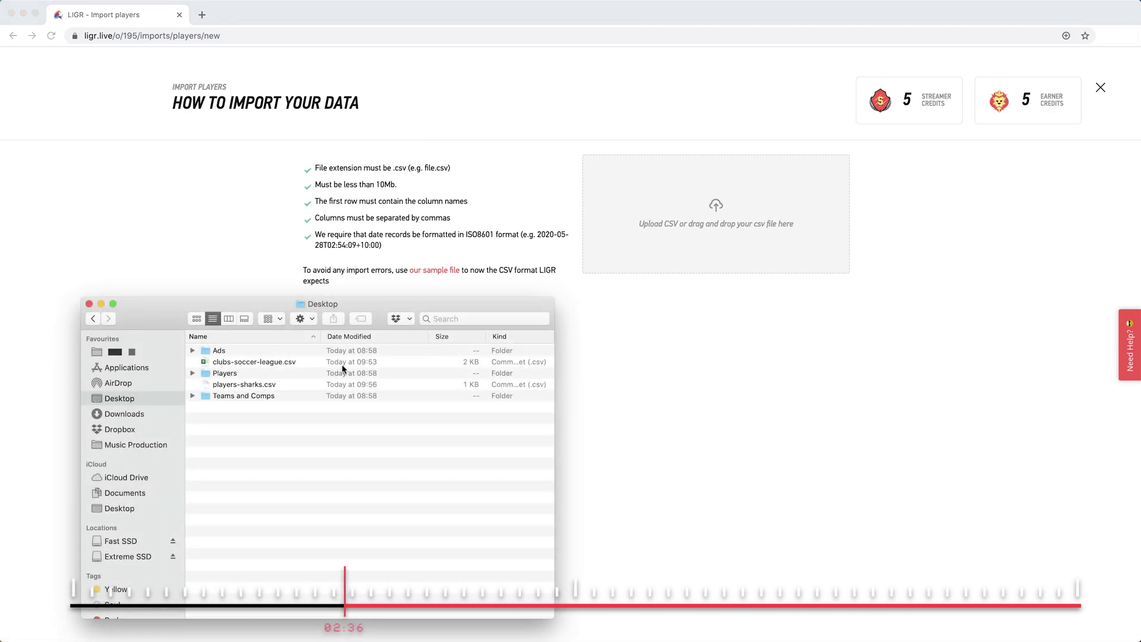
{"action": "left_click_drag", "start_coordinate": [257, 385], "coordinate": [670, 228]}
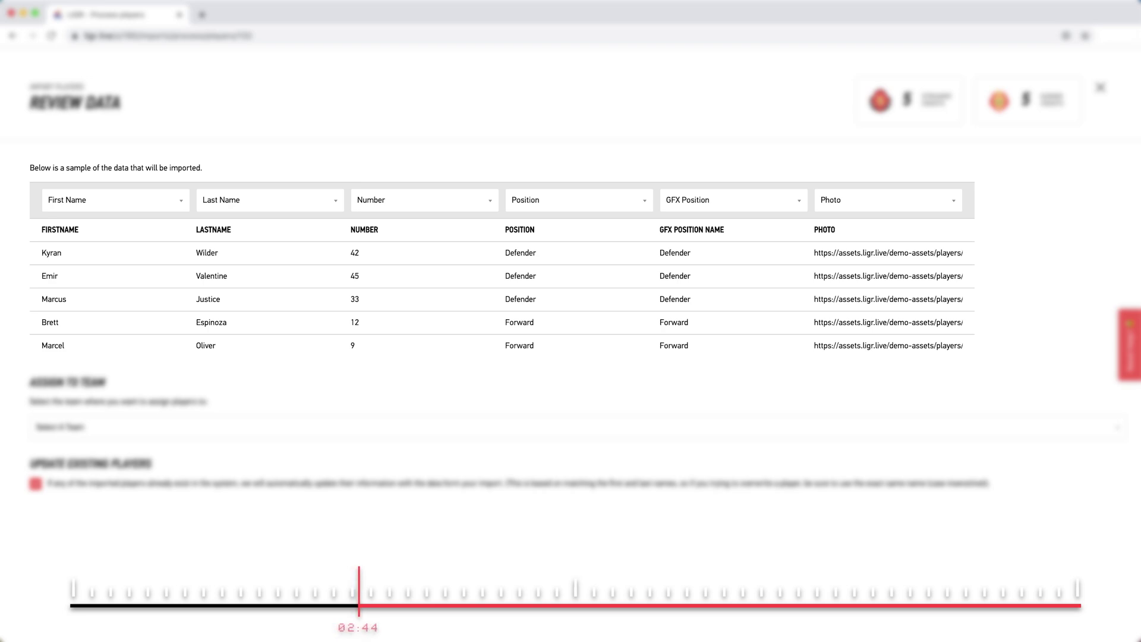
Import the reviewed players into the Sydney Sharks team, then go to Assets.
{"action": "left_click", "coordinate": [304, 427]}
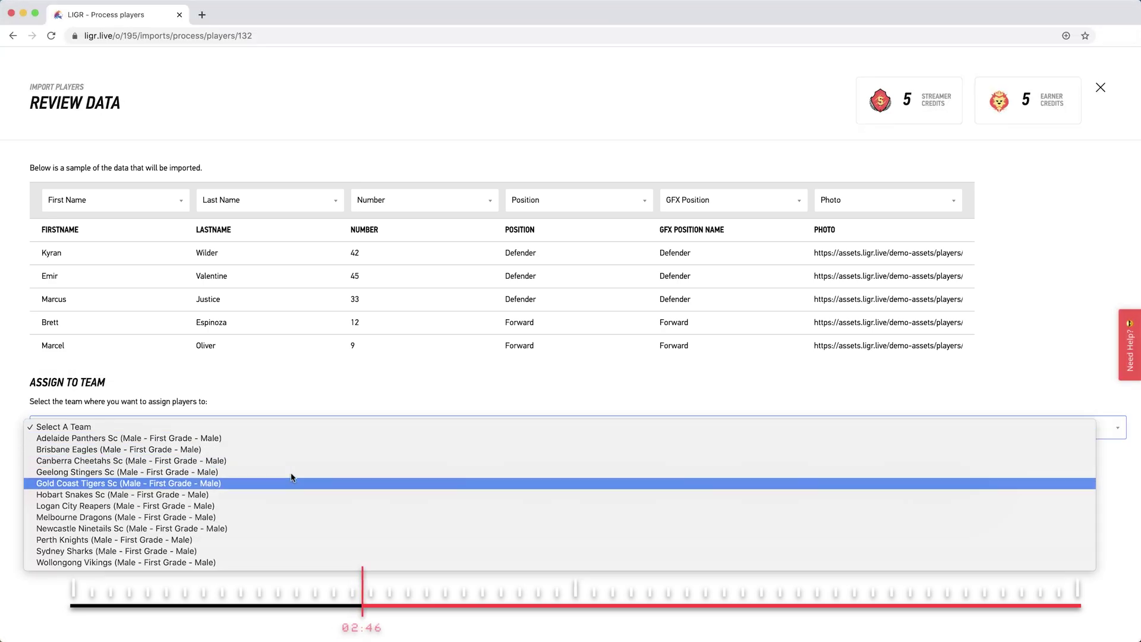
{"action": "left_click", "coordinate": [274, 550]}
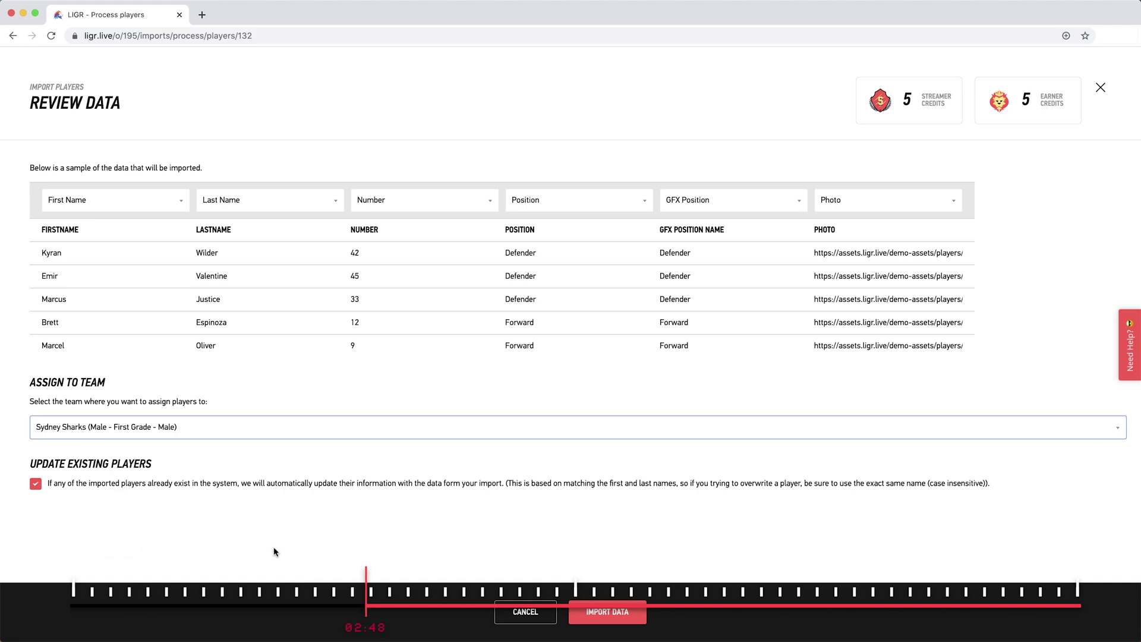
{"action": "left_click", "coordinate": [610, 610]}
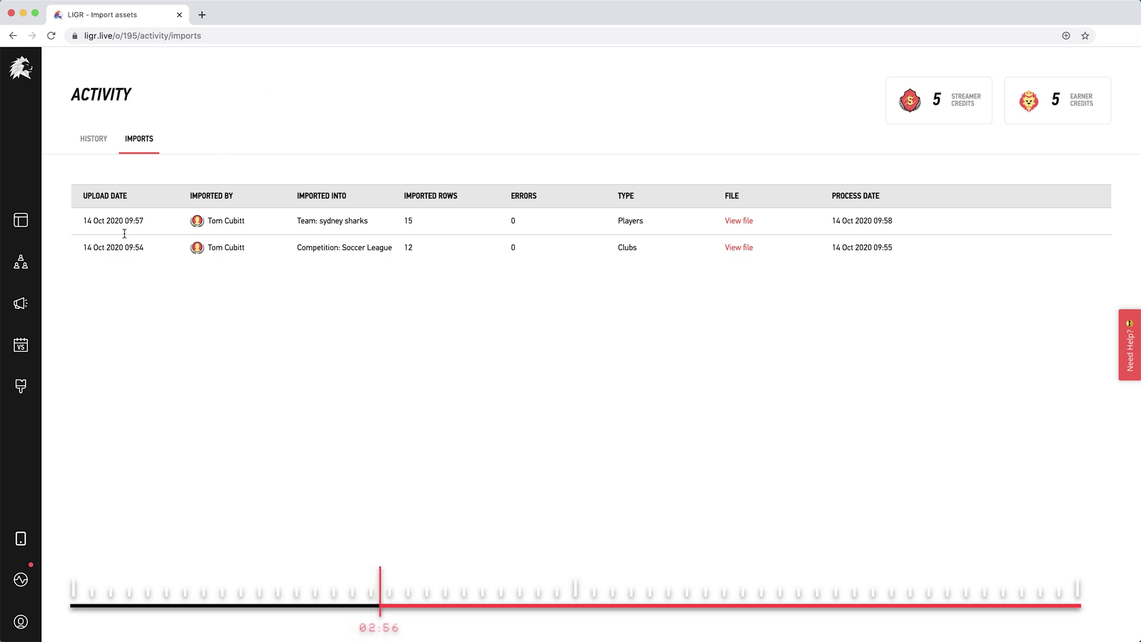
{"action": "left_click", "coordinate": [21, 263]}
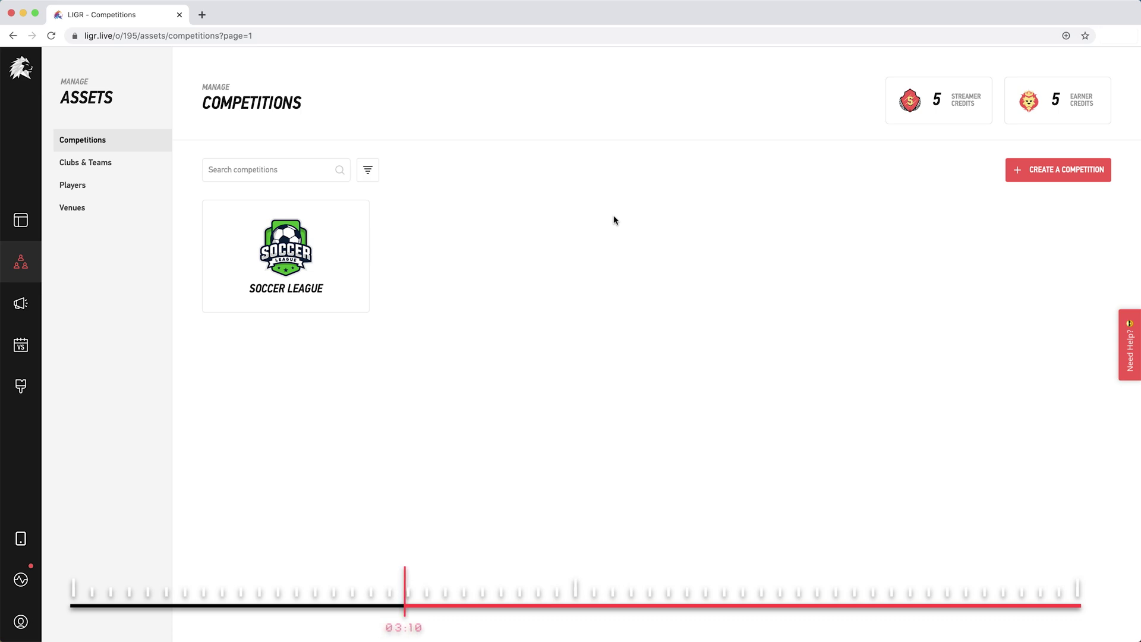
Add a Sydney Stadium venue at Edwin Flack Ave, Sydney Olympic Park.
{"action": "left_click", "coordinate": [116, 213]}
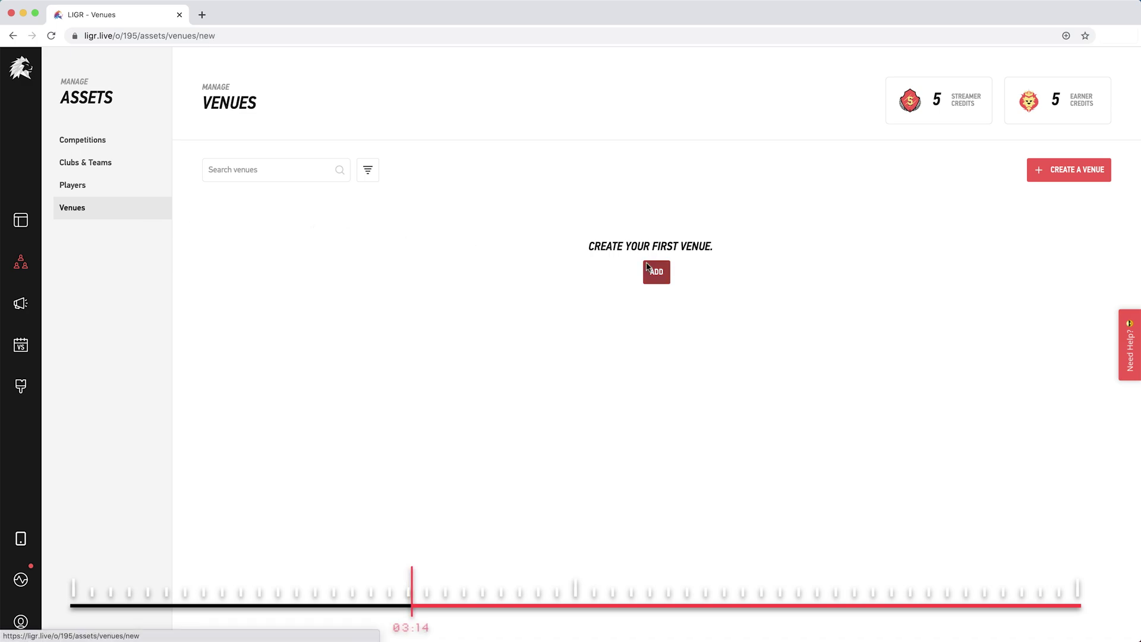
{"action": "left_click", "coordinate": [654, 271]}
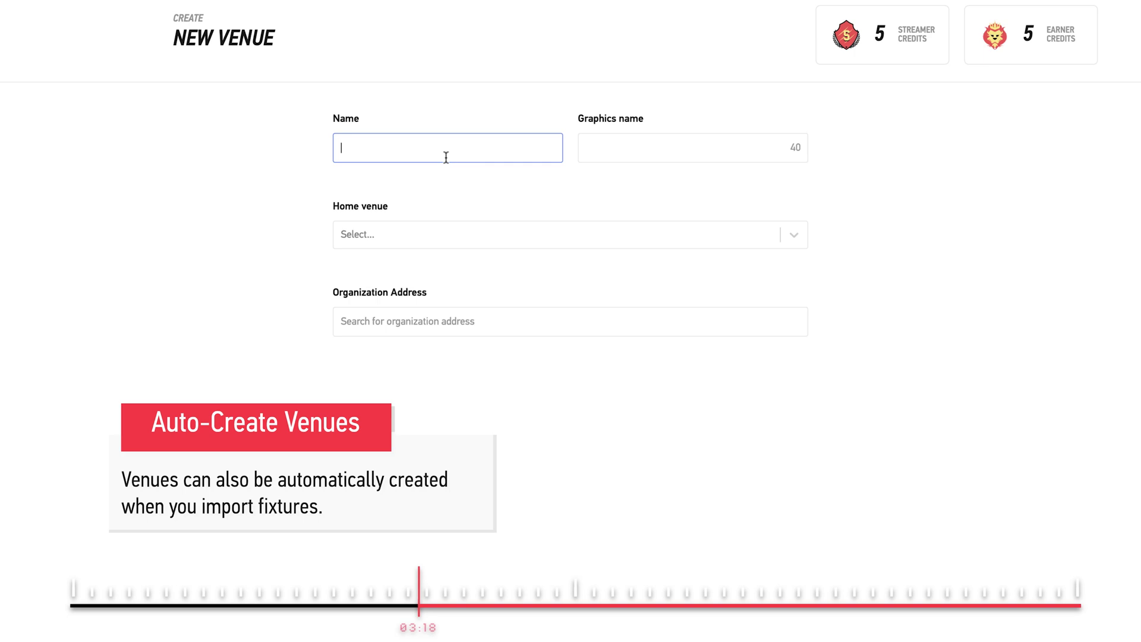
{"action": "type", "text": "Sydney Stadium"}
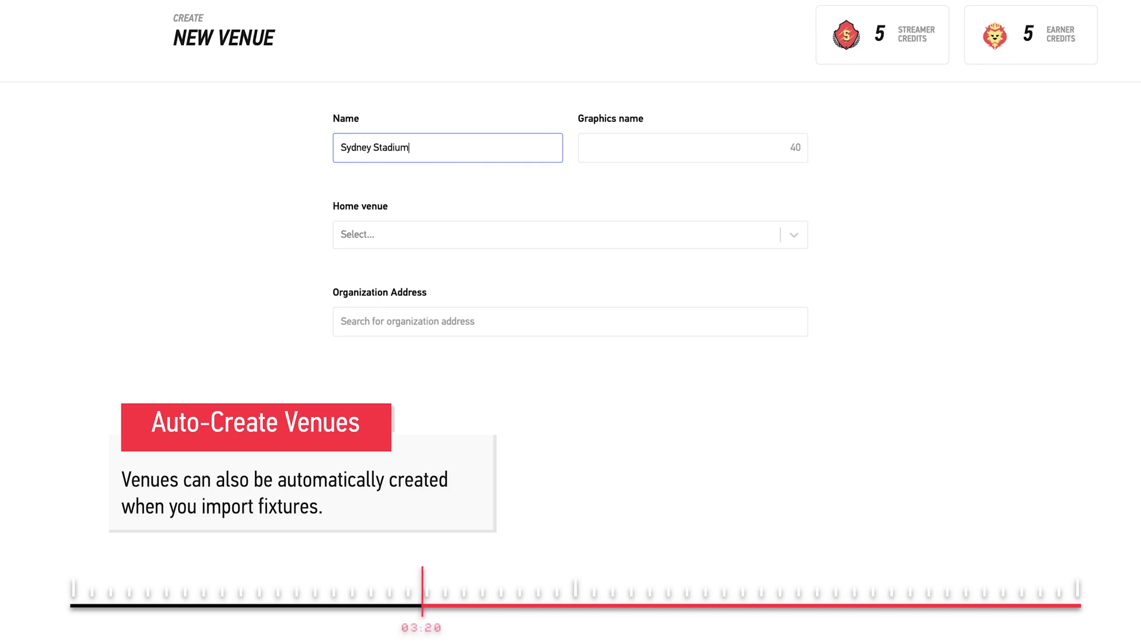
{"action": "left_click", "coordinate": [621, 148]}
{"action": "type", "text": "Sydney St"}
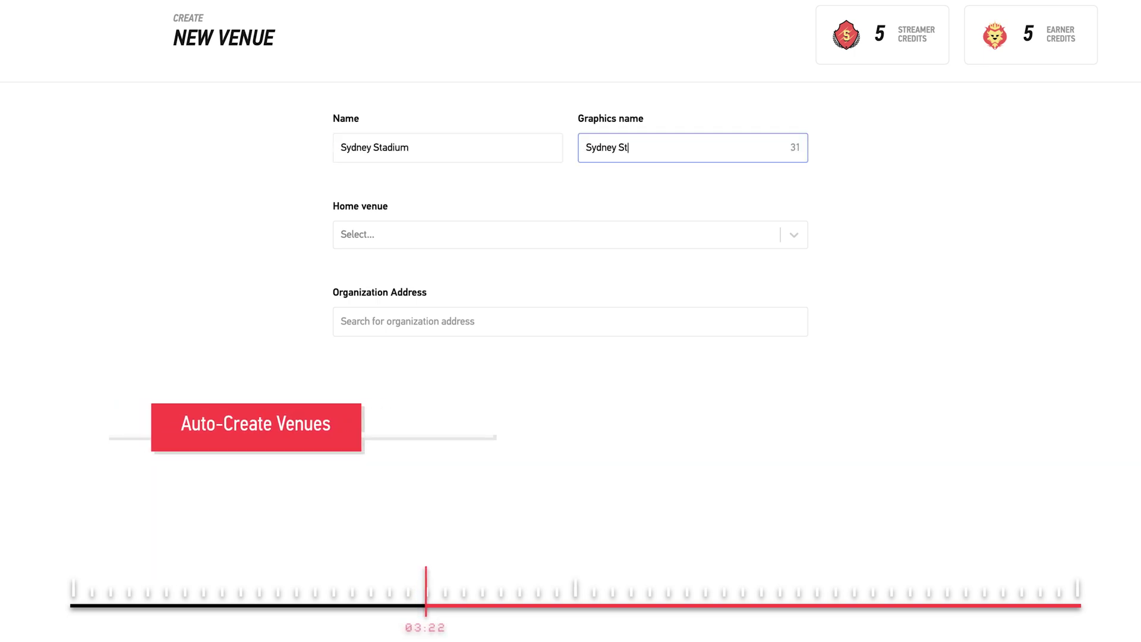
{"action": "type", "text": "adium"}
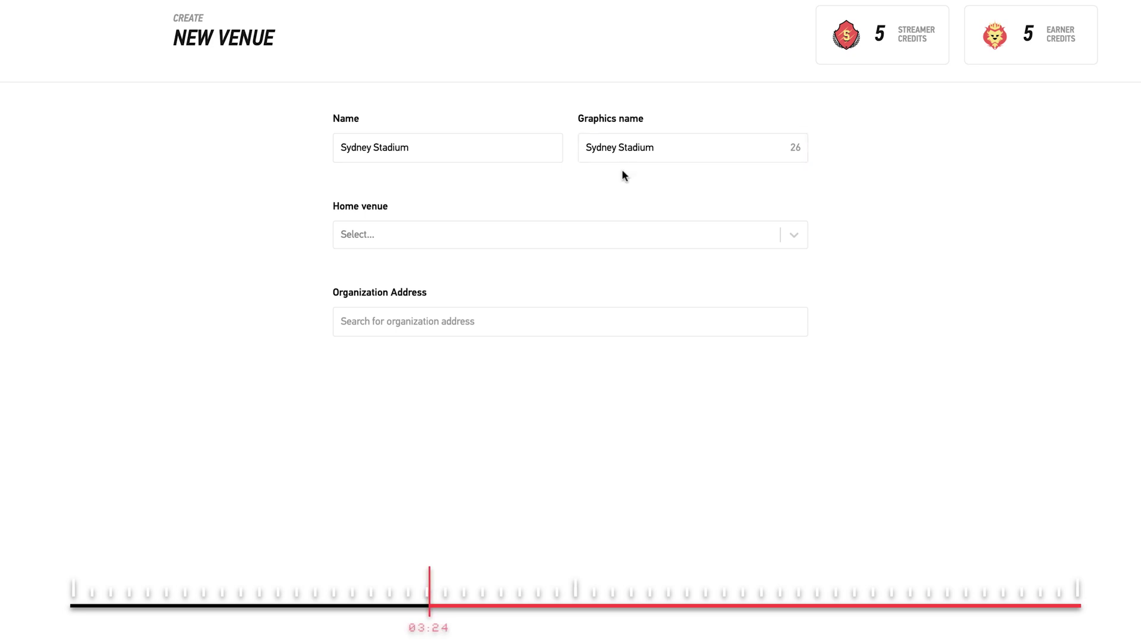
{"action": "left_click", "coordinate": [457, 315]}
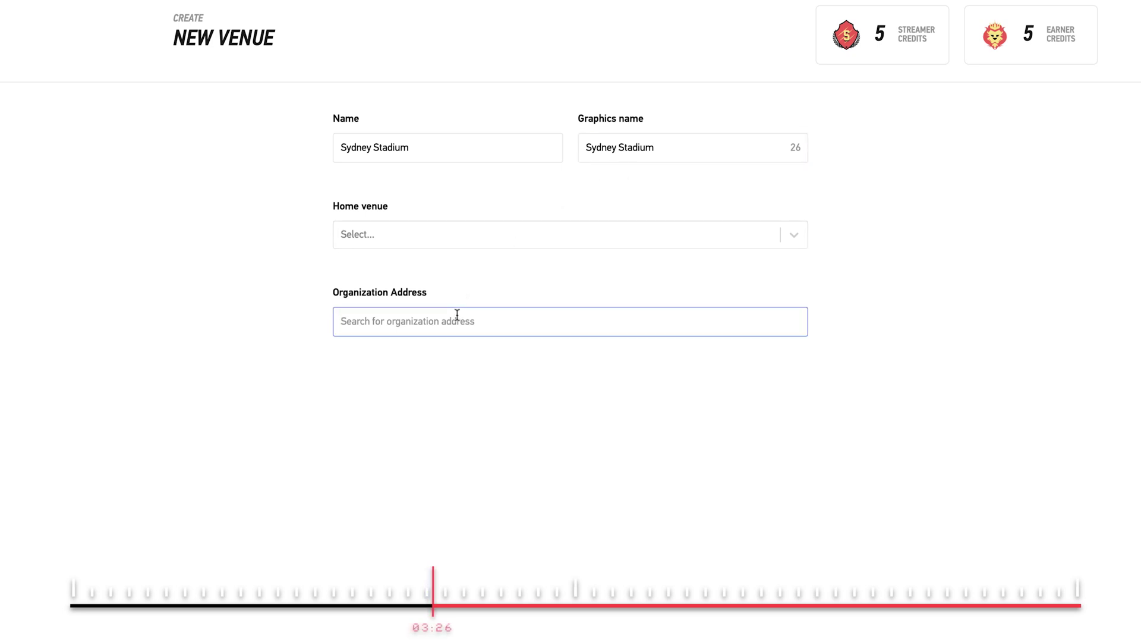
{"action": "type", "text": "stadium australia"}
{"action": "left_click", "coordinate": [456, 348]}
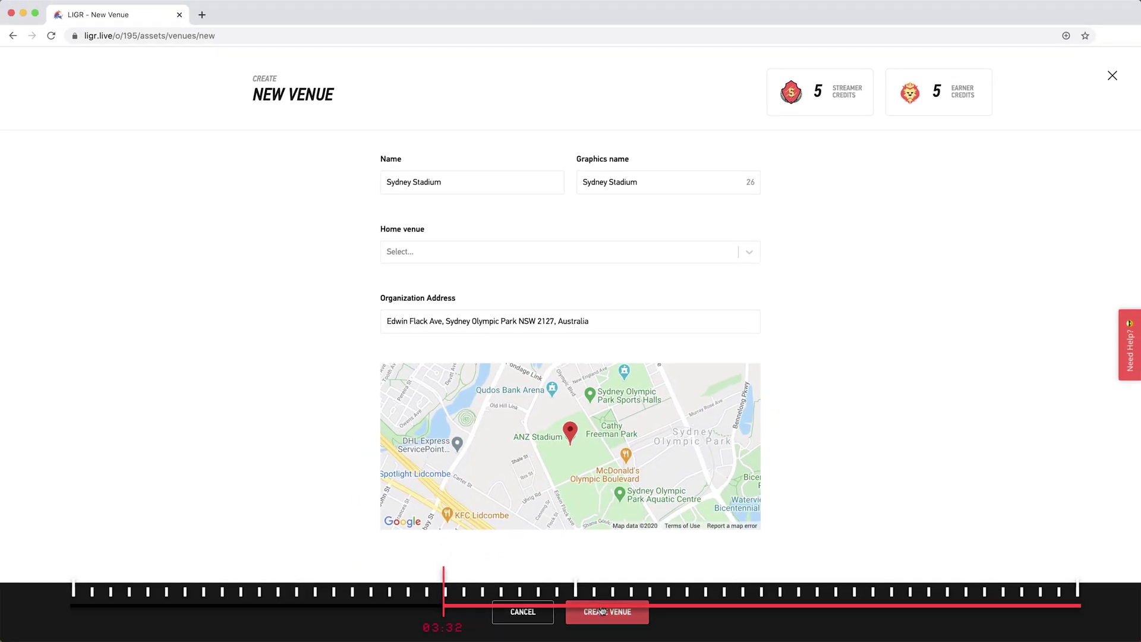
{"action": "left_click", "coordinate": [601, 611]}
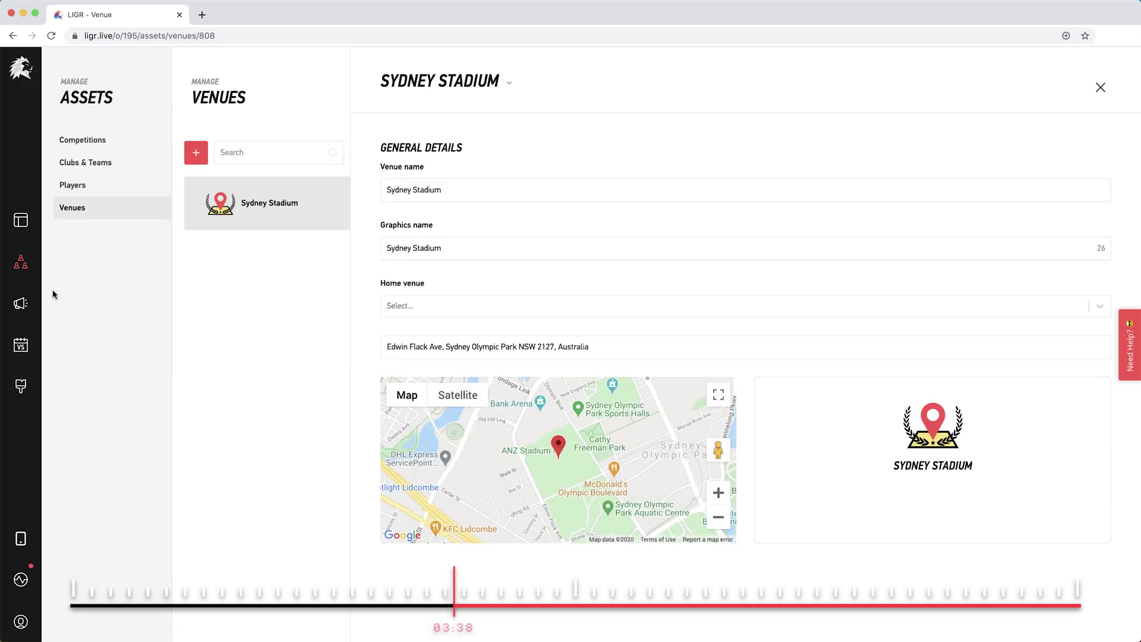
Start a Rocket App ad set with Financial Sponsorship category and Technology sub category.
{"action": "left_click", "coordinate": [23, 303]}
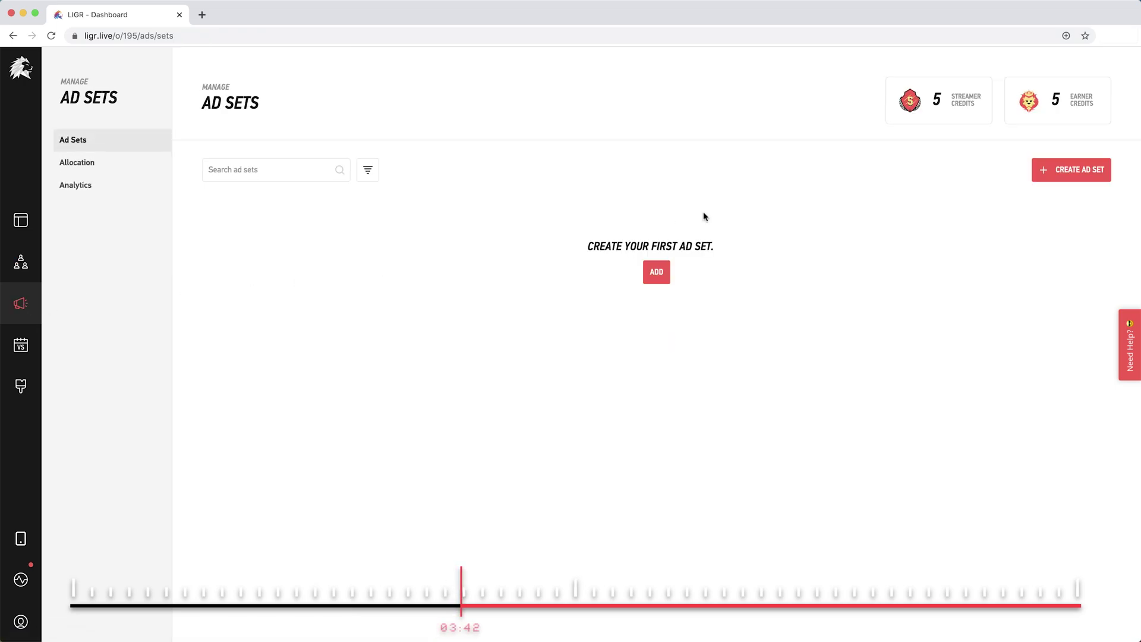
{"action": "left_click", "coordinate": [1052, 174]}
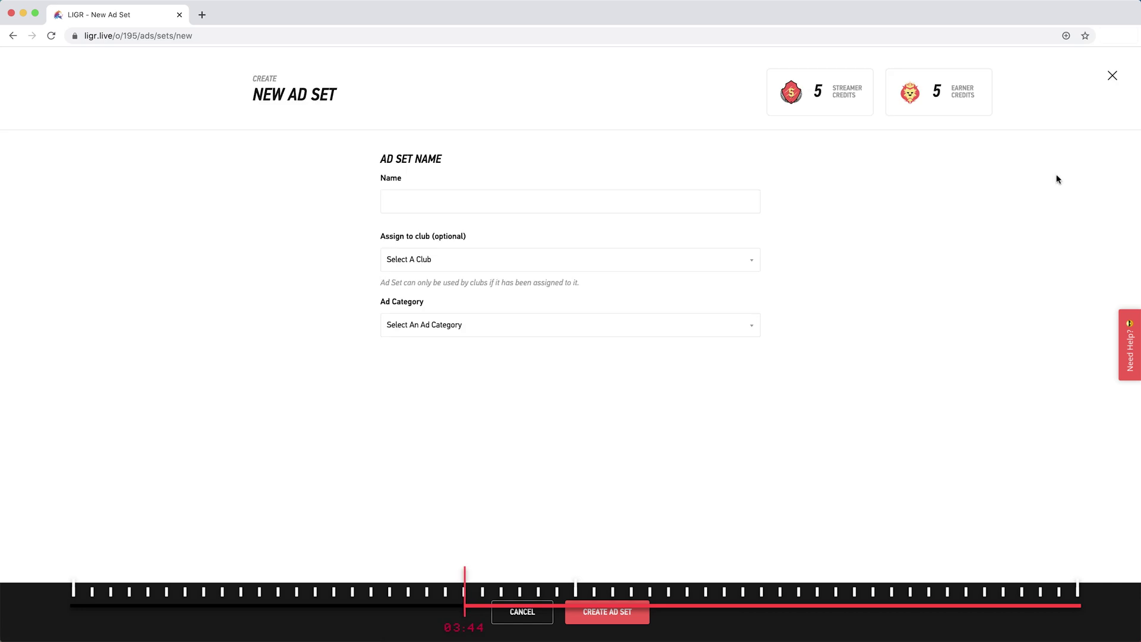
{"action": "left_click", "coordinate": [633, 200]}
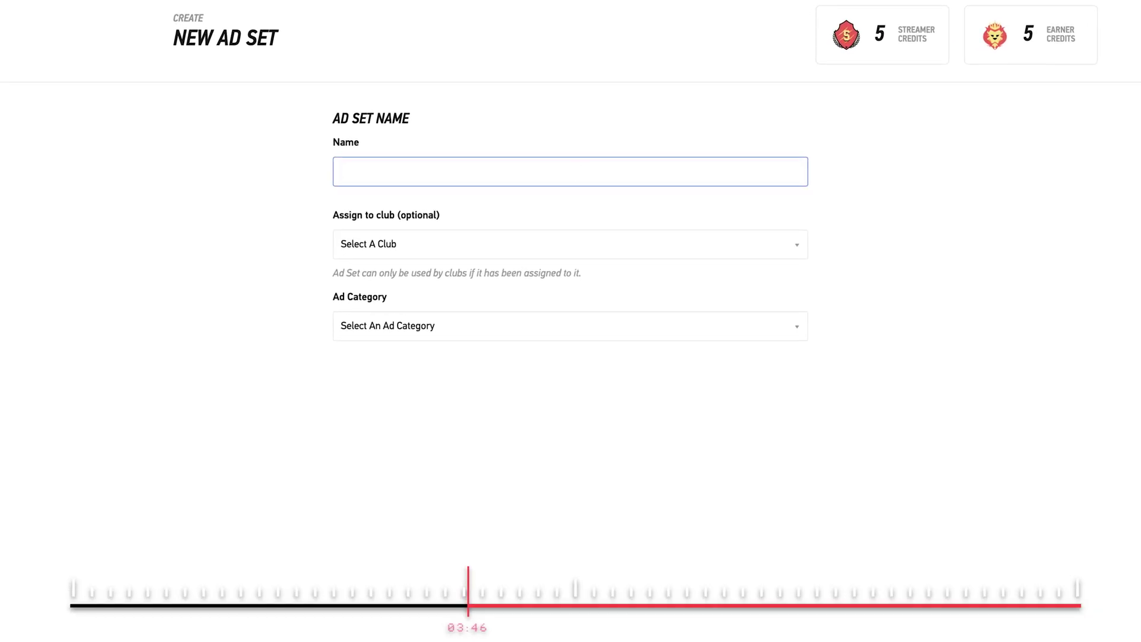
{"action": "type", "text": "Rocket App"}
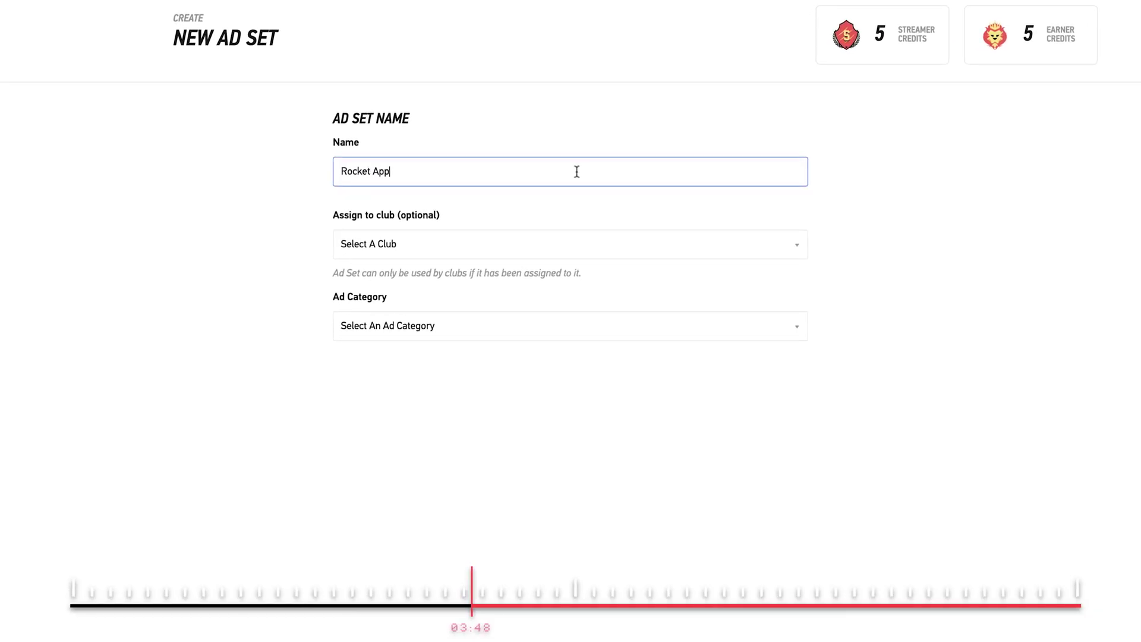
{"action": "left_click", "coordinate": [565, 318]}
{"action": "left_click", "coordinate": [562, 343]}
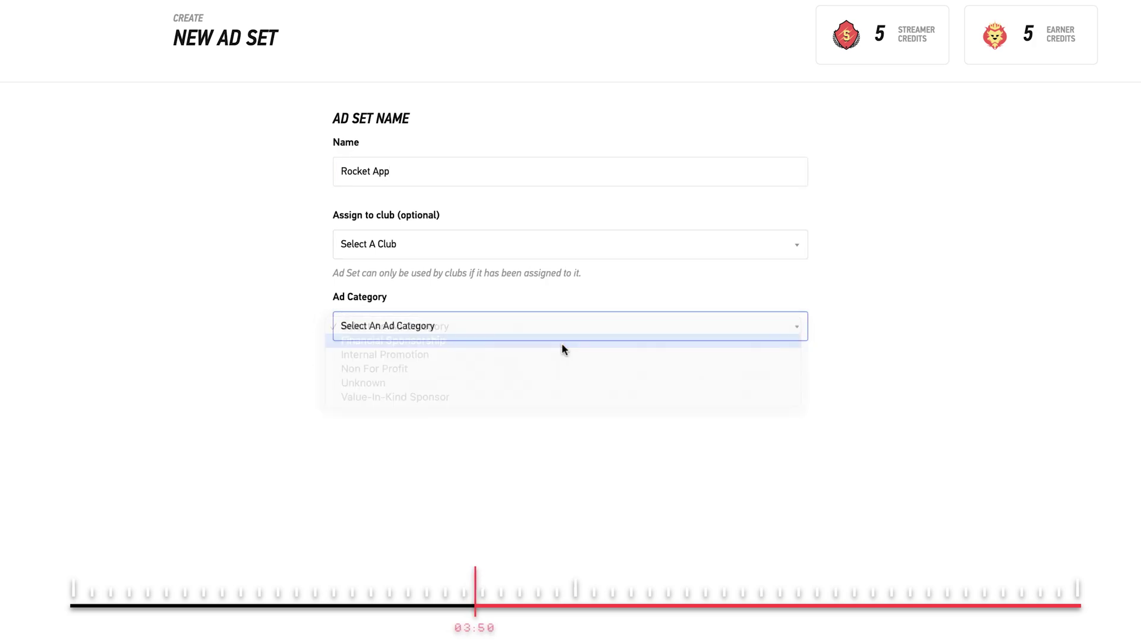
{"action": "left_click", "coordinate": [563, 397]}
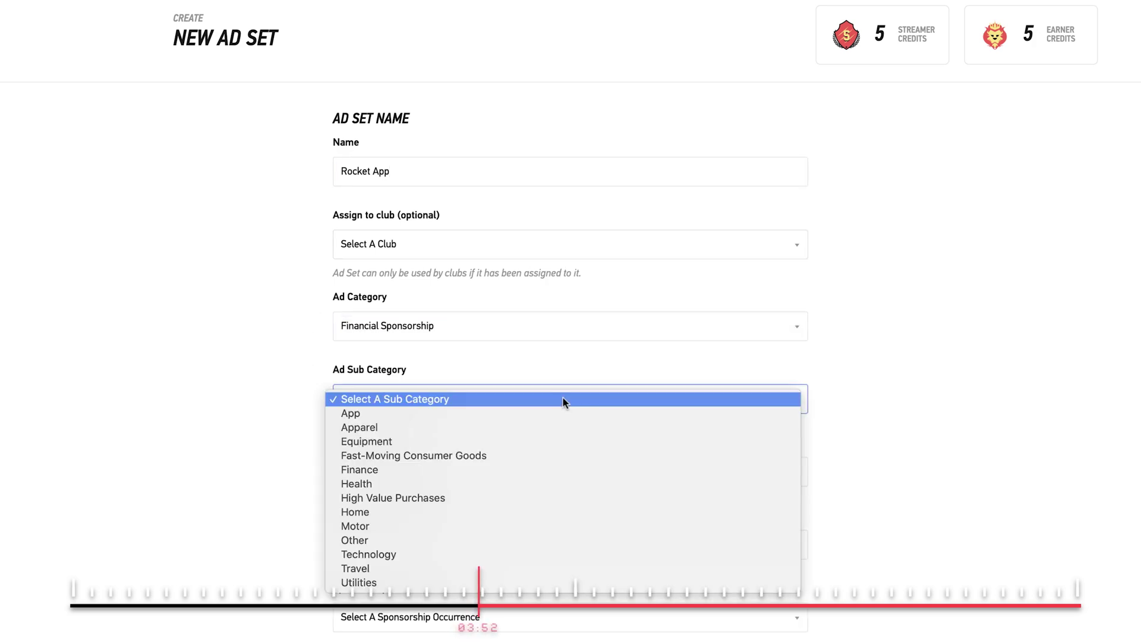
{"action": "left_click", "coordinate": [553, 553]}
Set inventory to Broadcast Only Sponsor and value to $100,000 weekly, then create the ad set.
{"action": "left_click", "coordinate": [471, 473]}
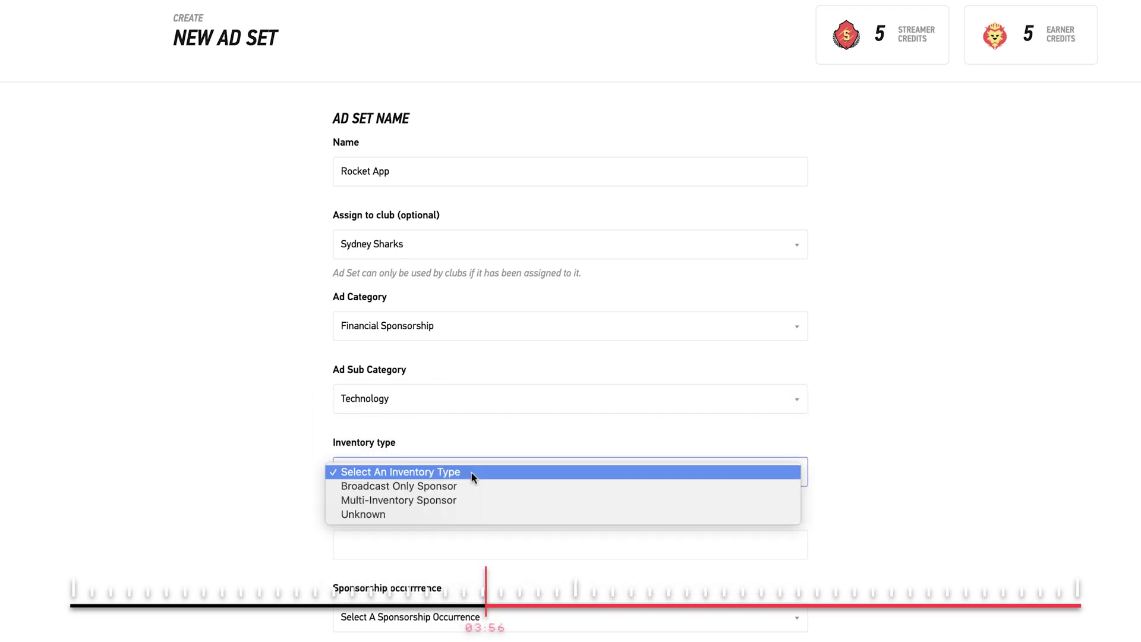
{"action": "left_click", "coordinate": [460, 484]}
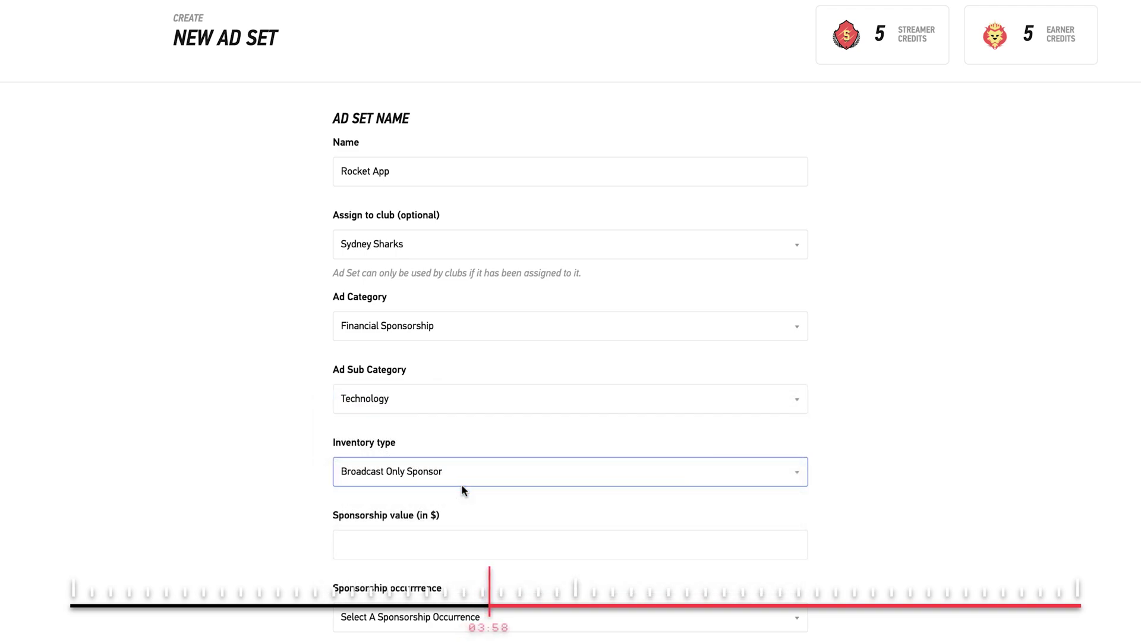
{"action": "left_click", "coordinate": [433, 542]}
{"action": "type", "text": "$100,000"}
{"action": "left_click", "coordinate": [447, 564]}
{"action": "left_click", "coordinate": [499, 615]}
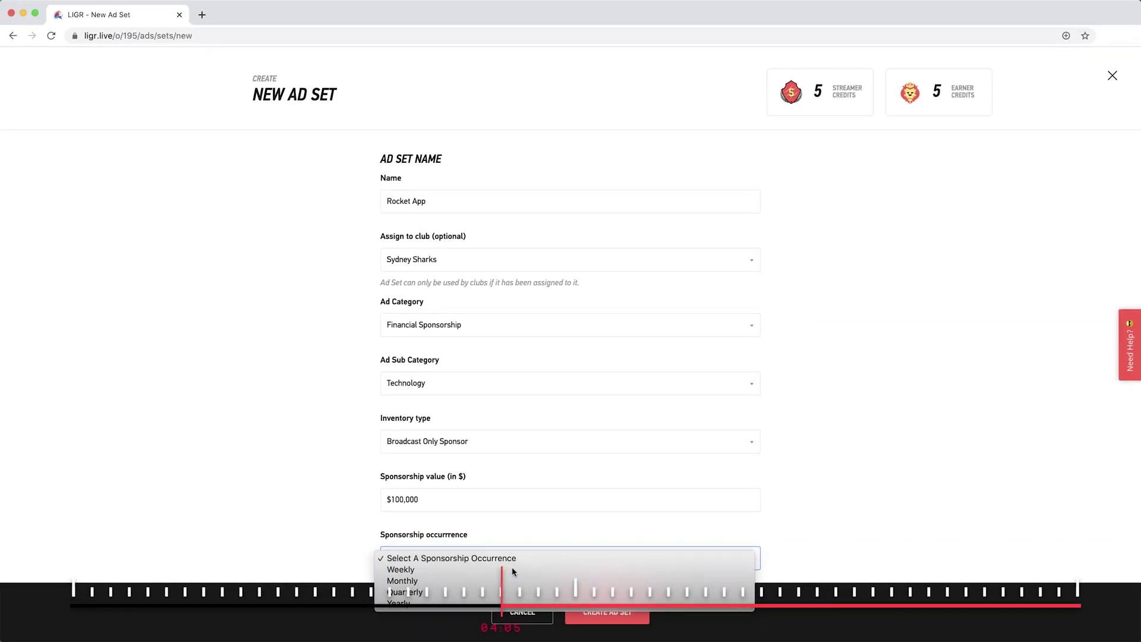
{"action": "left_click", "coordinate": [513, 568]}
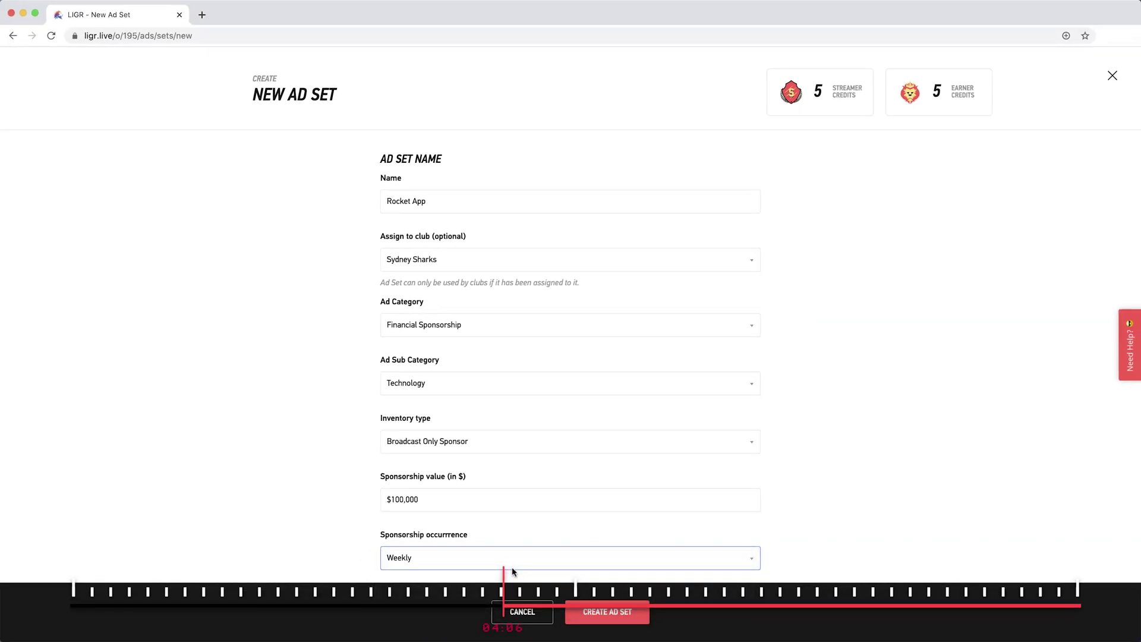
{"action": "left_click", "coordinate": [586, 610]}
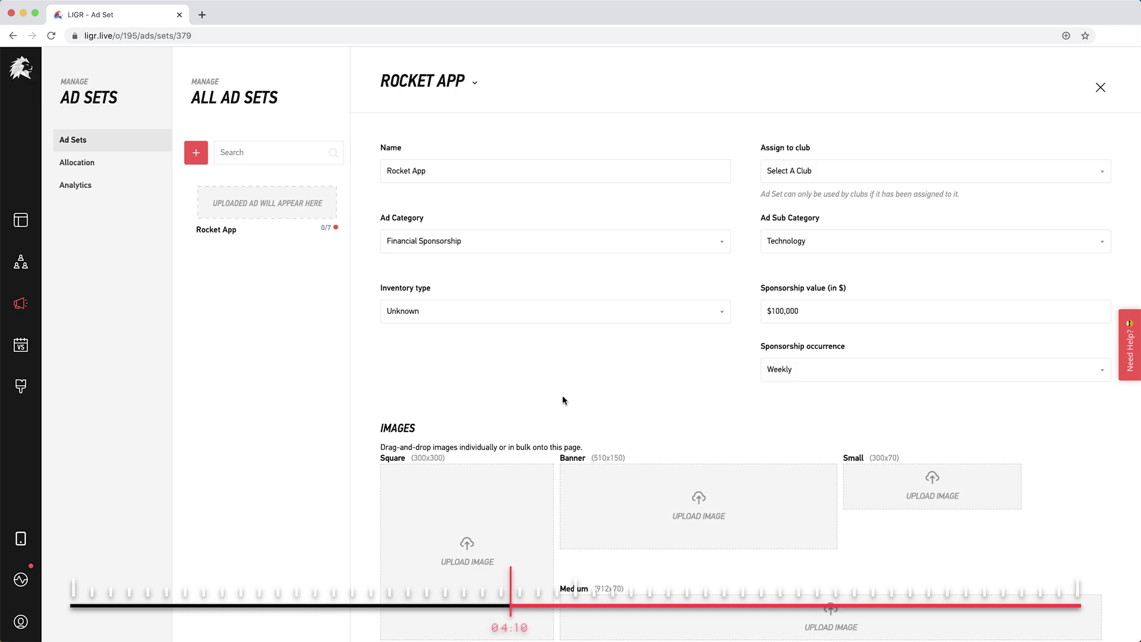
Drop all seven RocketApp PNG files from Finder onto the ad set's Images section.
{"action": "key", "text": "super+Tab"}
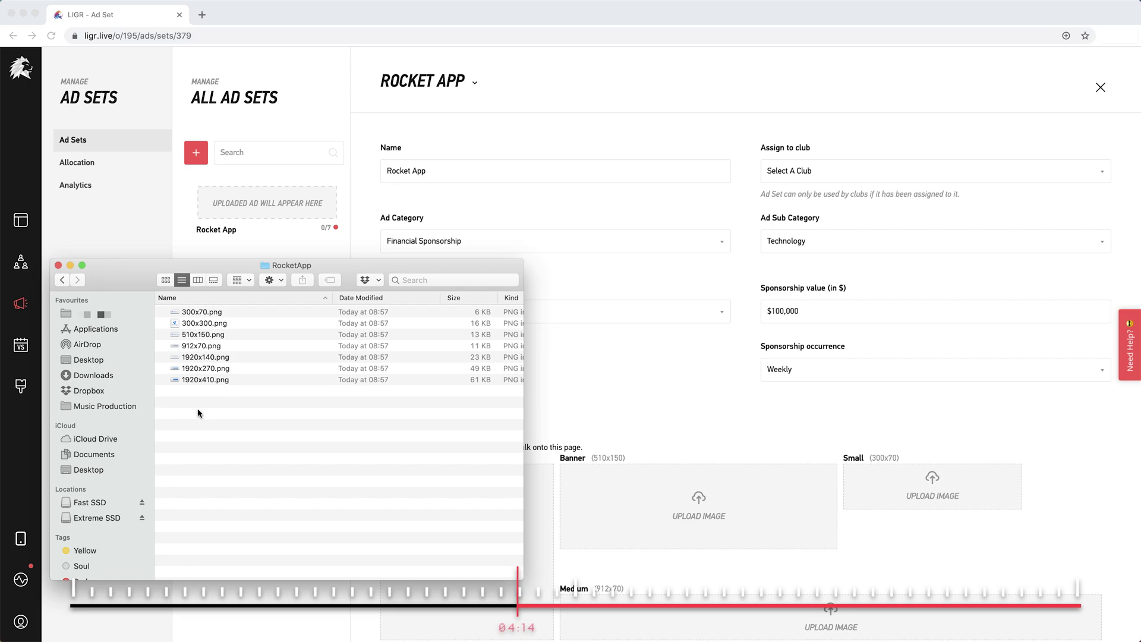
{"action": "mouse_move", "coordinate": [203, 412]}
{"action": "left_mouse_down"}
{"action": "mouse_move", "coordinate": [214, 316]}
{"action": "mouse_move", "coordinate": [688, 484]}
{"action": "left_mouse_up"}
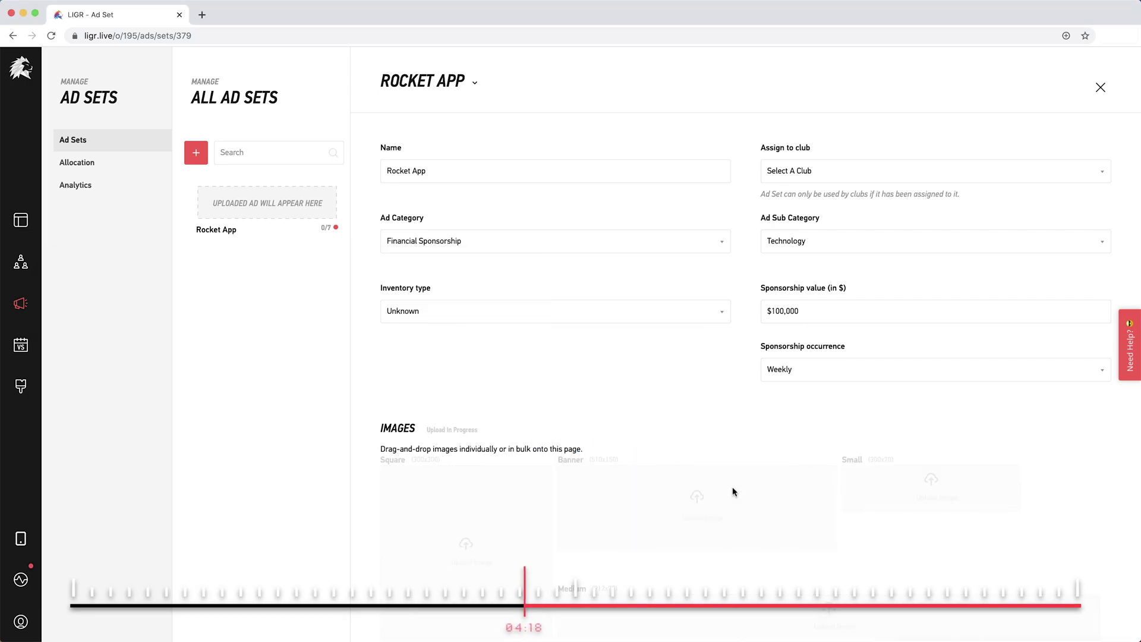
{"action": "scroll", "coordinate": [626, 289], "scroll_direction": "down", "scroll_amount": 3}
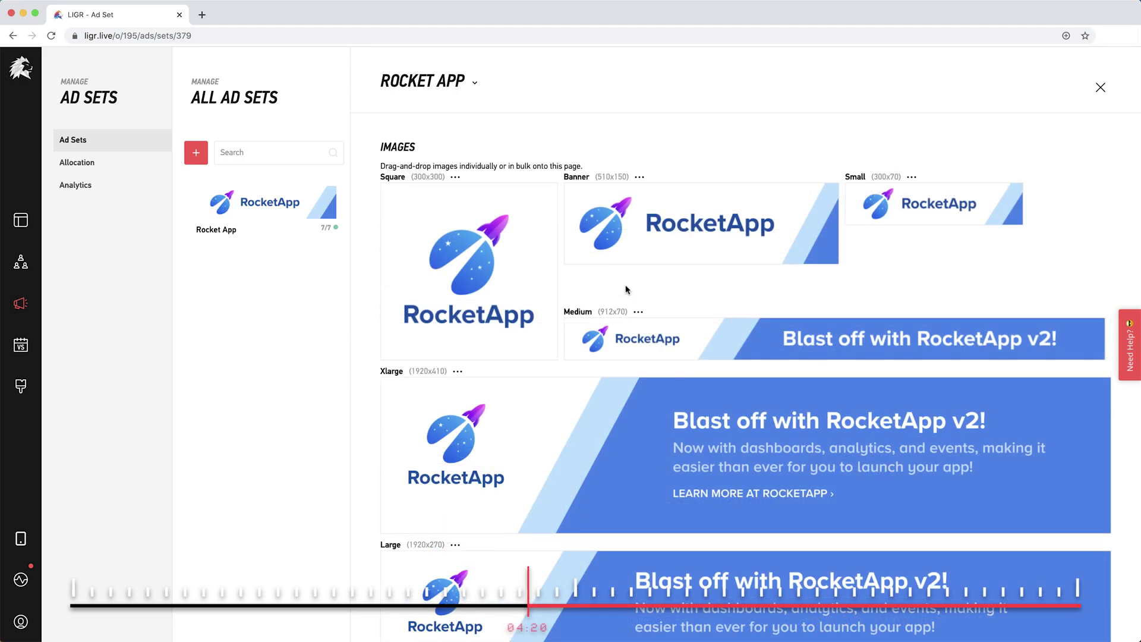
Filter allocations to competitions only and open the Soccer League allocation form.
{"action": "left_click", "coordinate": [127, 169]}
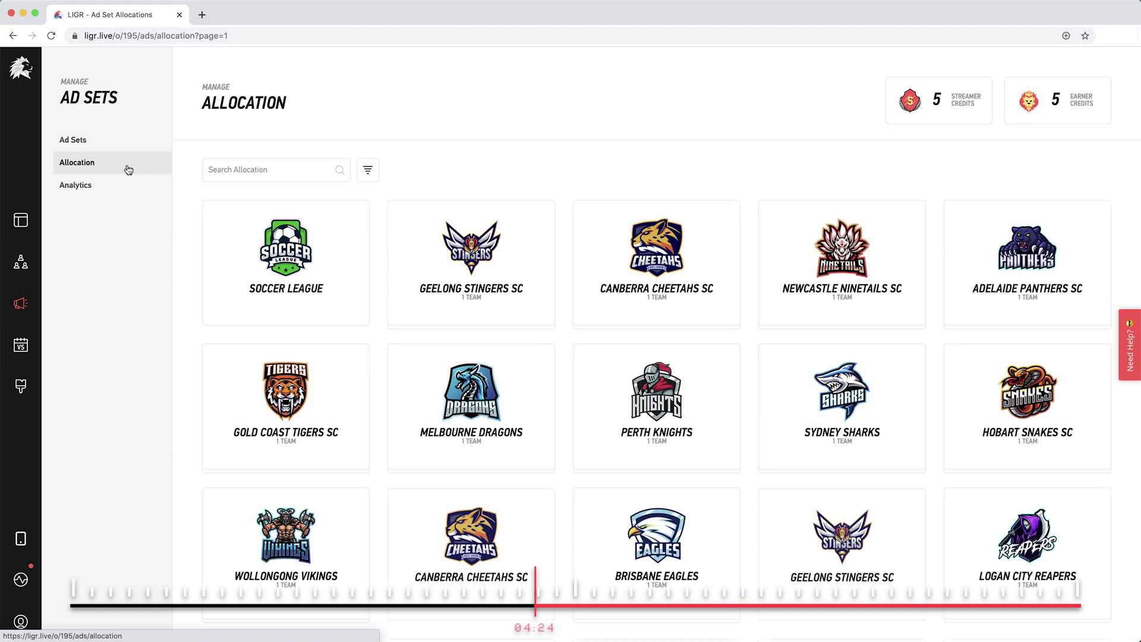
{"action": "left_click", "coordinate": [92, 169]}
{"action": "left_click", "coordinate": [367, 170]}
{"action": "left_click", "coordinate": [495, 203]}
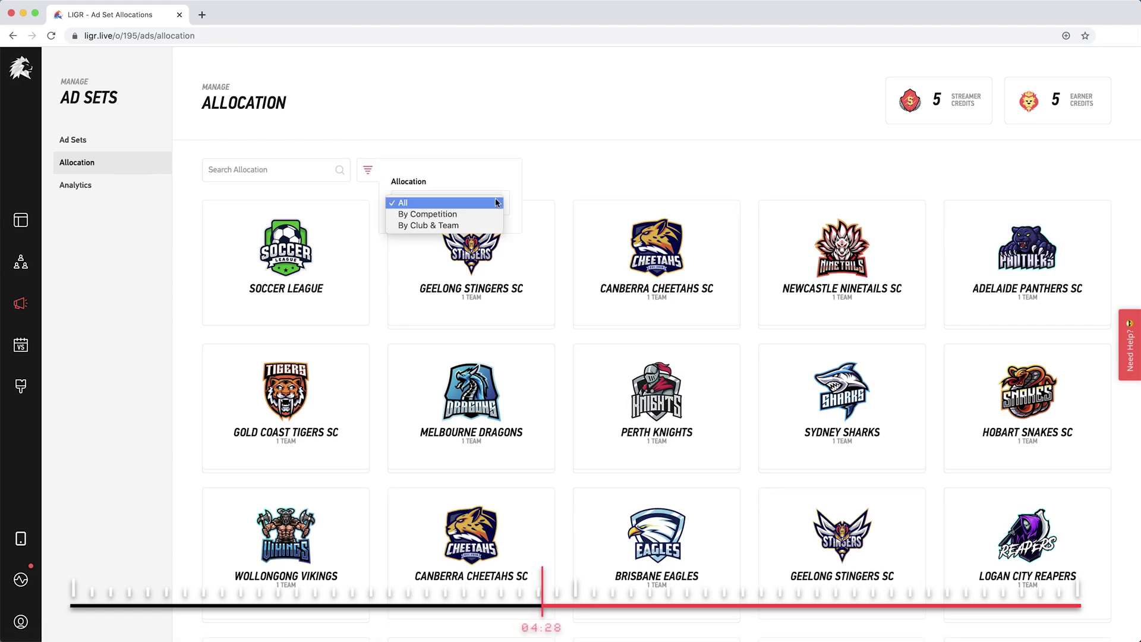
{"action": "left_click", "coordinate": [495, 214]}
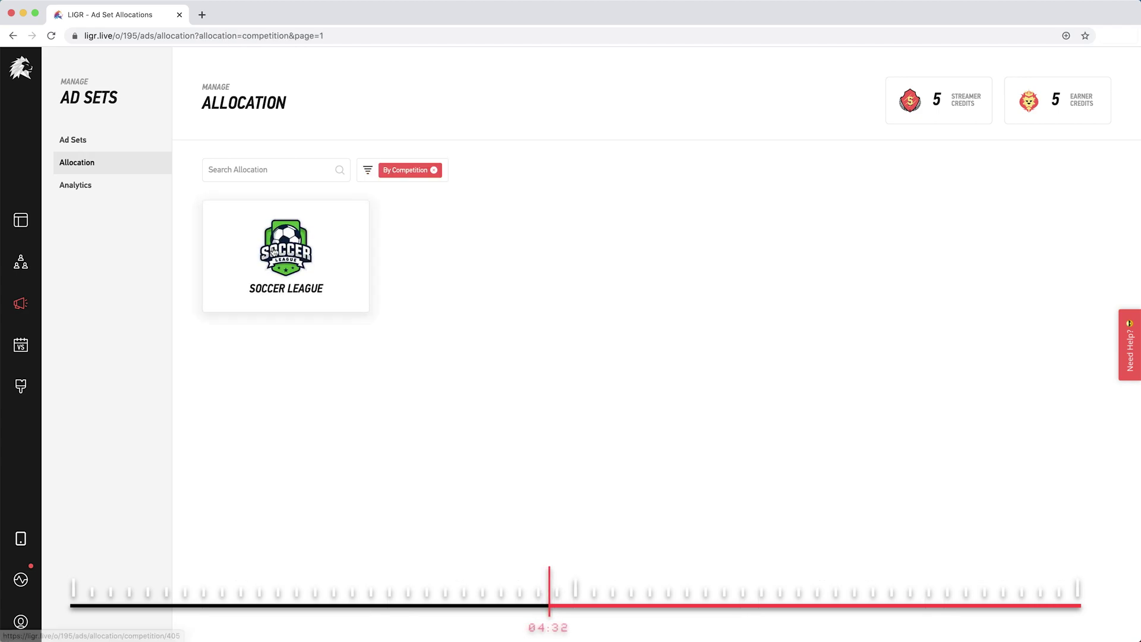
{"action": "left_click", "coordinate": [273, 249]}
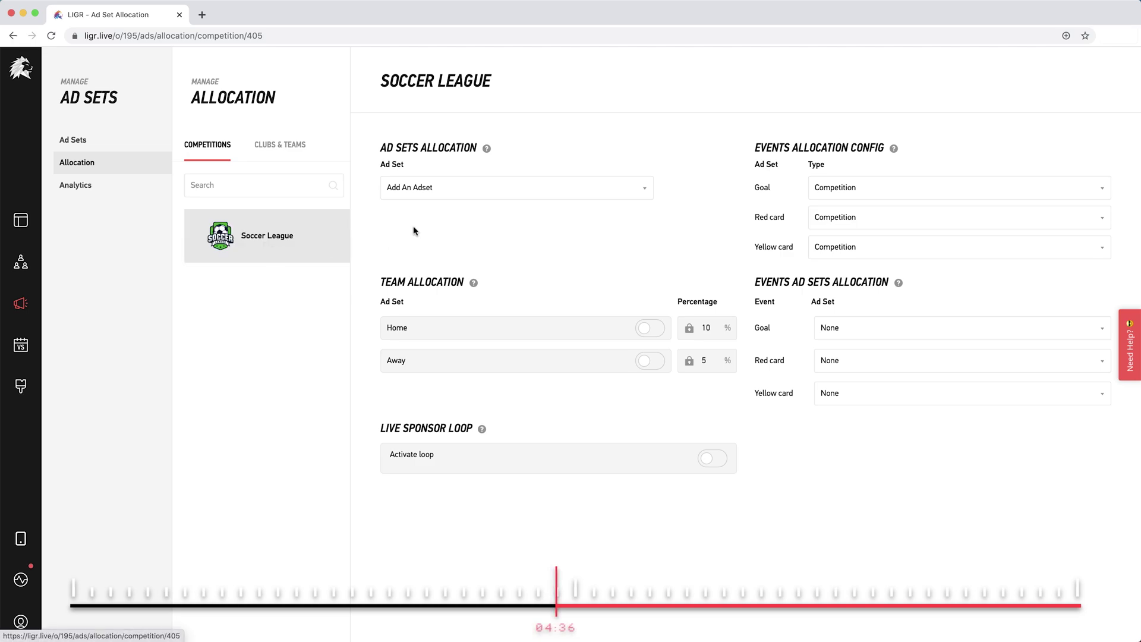
Choose the Rocket App ad set with a 100 percent share and save the allocation.
{"action": "left_click", "coordinate": [453, 193]}
{"action": "left_click", "coordinate": [453, 200]}
{"action": "double_click", "coordinate": [666, 188]}
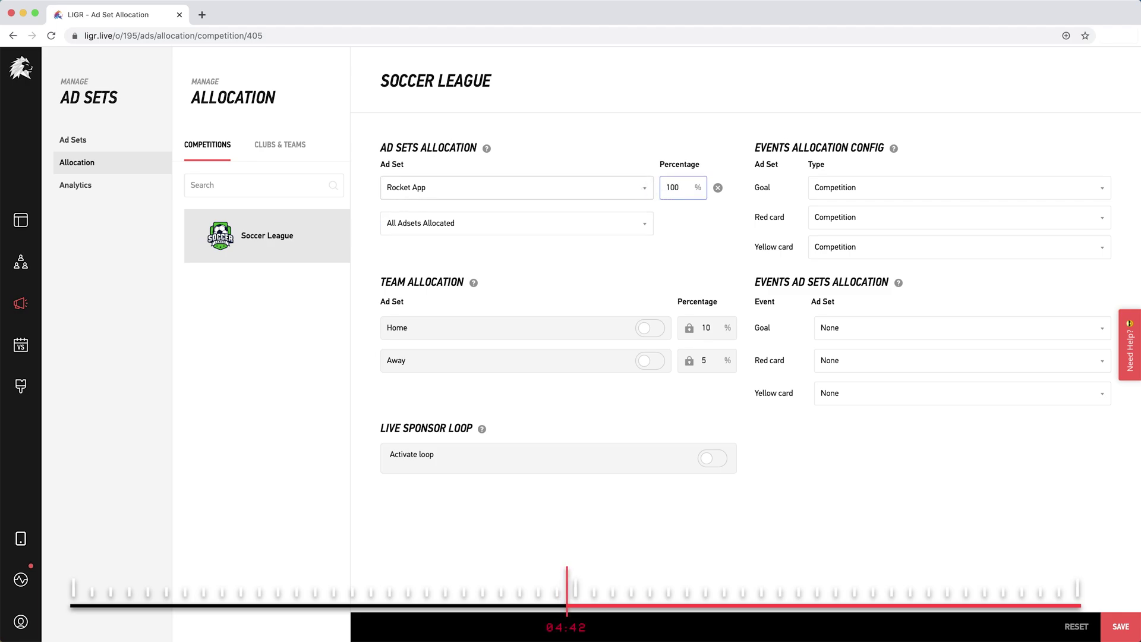
{"action": "left_click", "coordinate": [656, 217]}
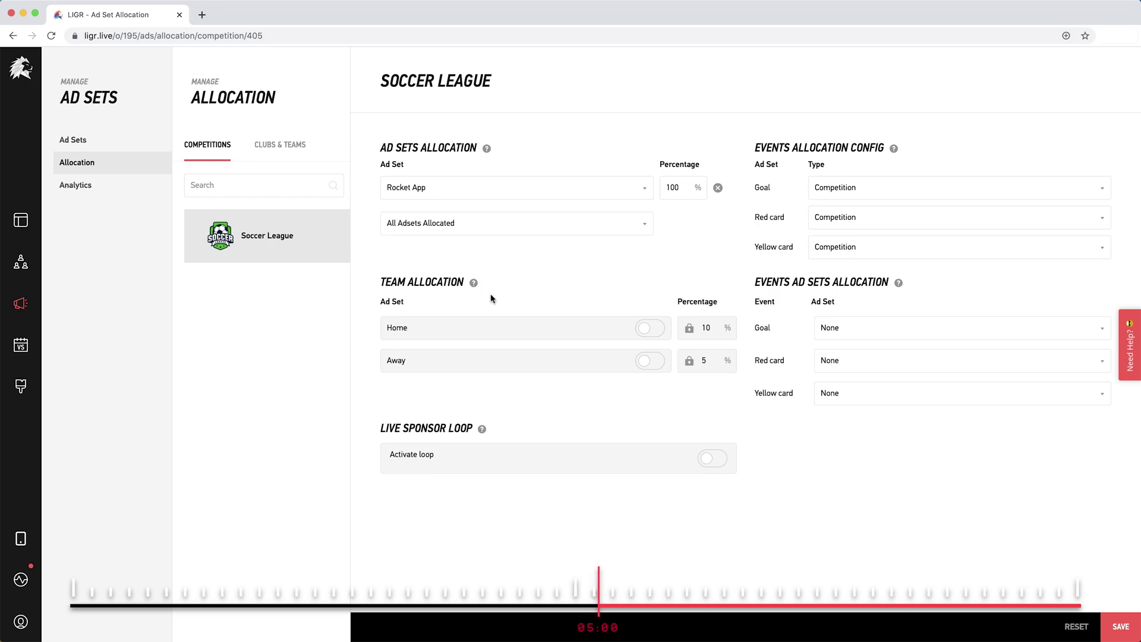
{"action": "left_click", "coordinate": [1119, 626]}
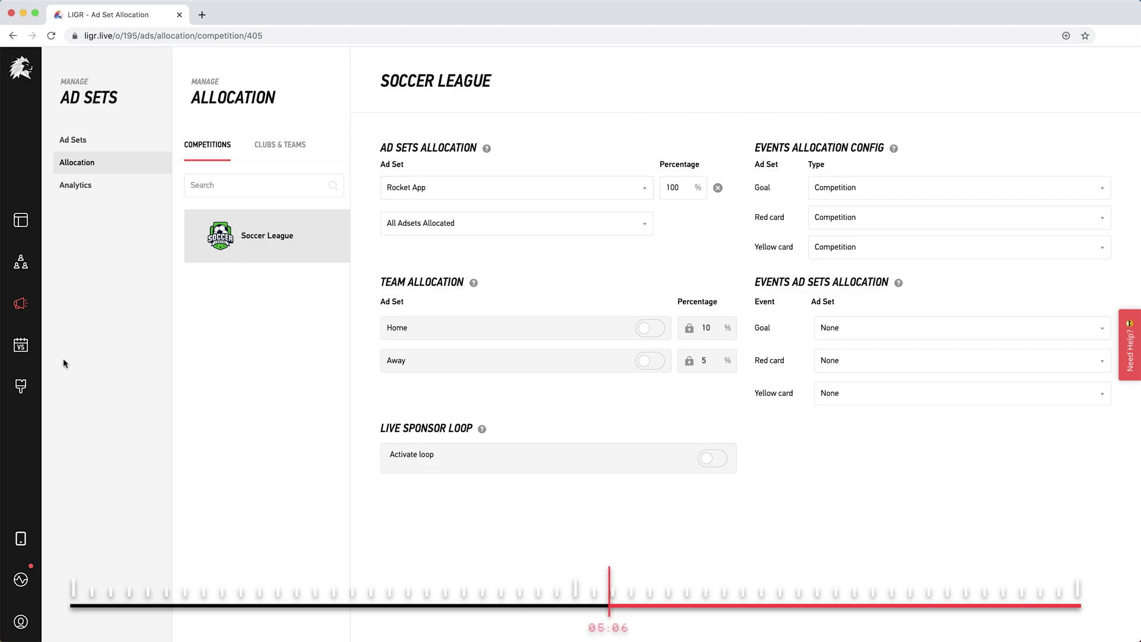
Preview the Borealis theme and choose its dark navy-and-teal palette.
{"action": "left_click", "coordinate": [27, 382]}
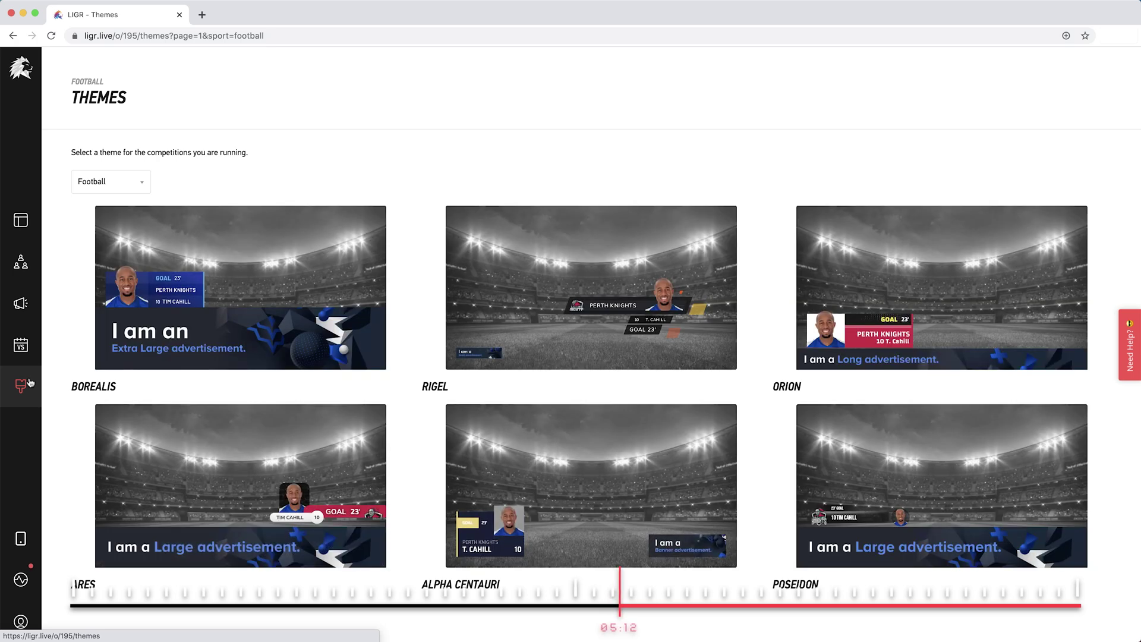
{"action": "mouse_move", "coordinate": [240, 288]}
{"action": "left_click", "coordinate": [153, 294]}
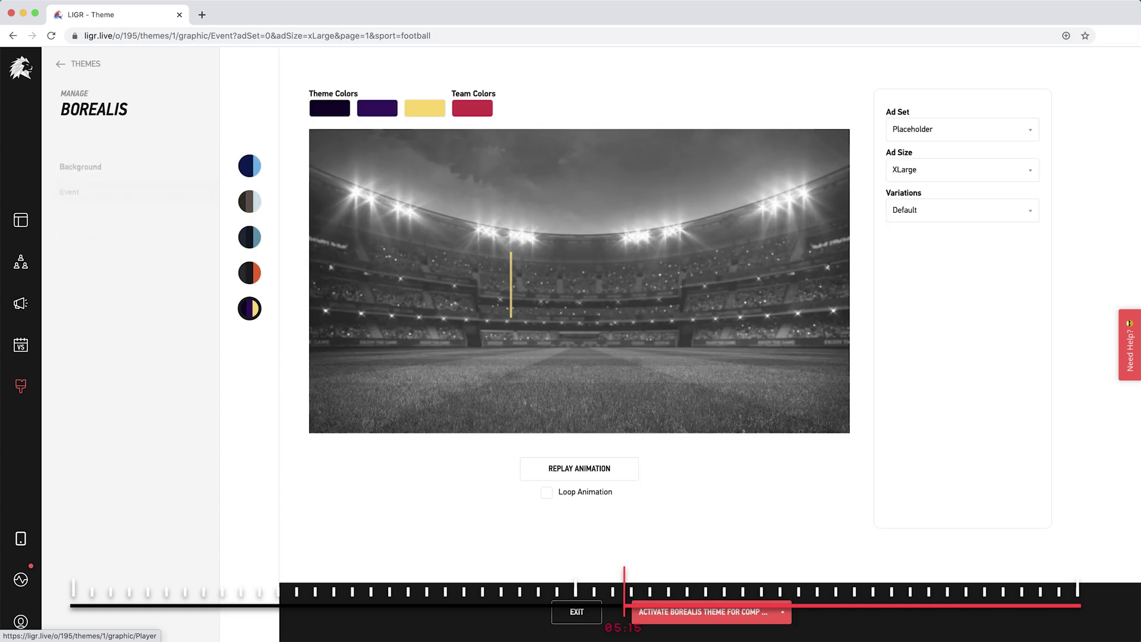
{"action": "left_click", "coordinate": [253, 170]}
{"action": "left_click", "coordinate": [254, 201]}
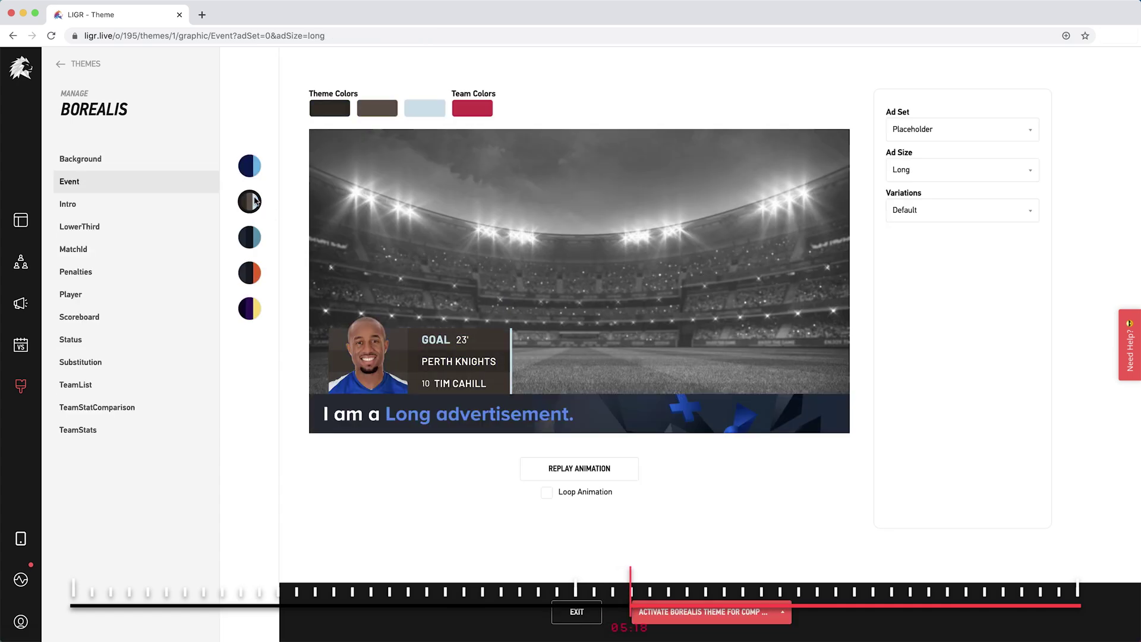
{"action": "left_click", "coordinate": [254, 237]}
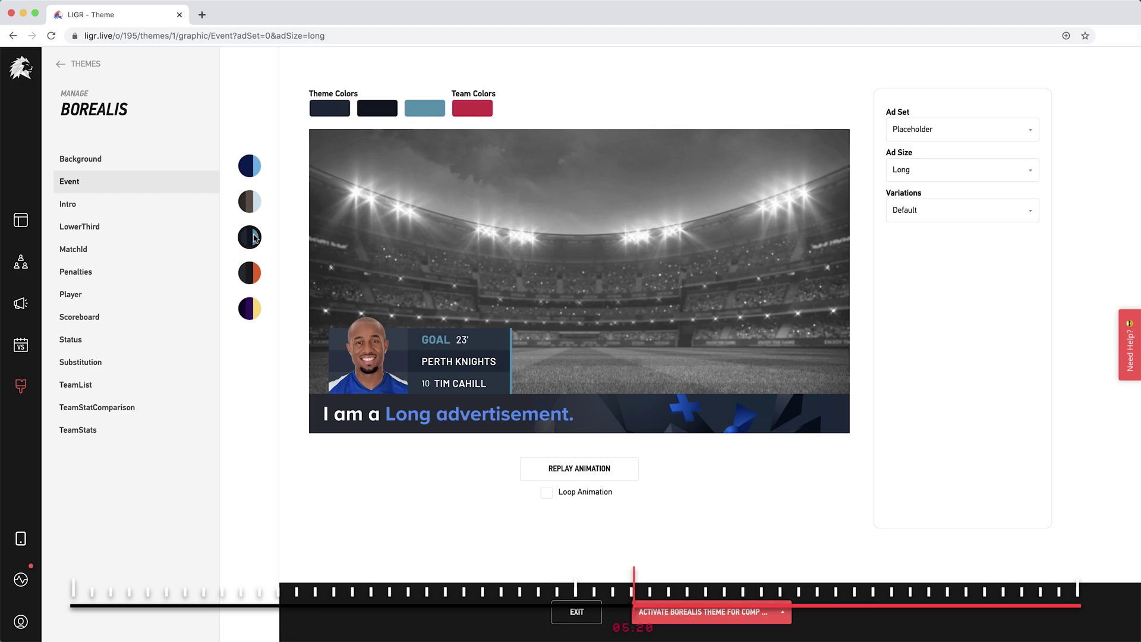
Preview the Borealis Background, Intro, LowerThird and MatchId graphics.
{"action": "left_click", "coordinate": [114, 169]}
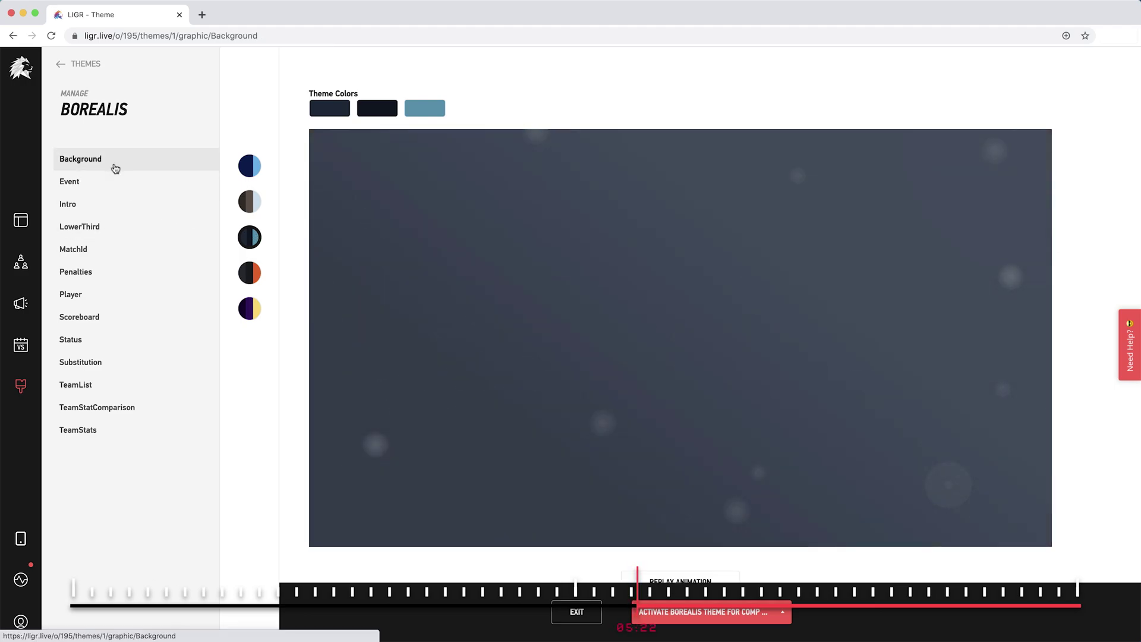
{"action": "left_click", "coordinate": [87, 204]}
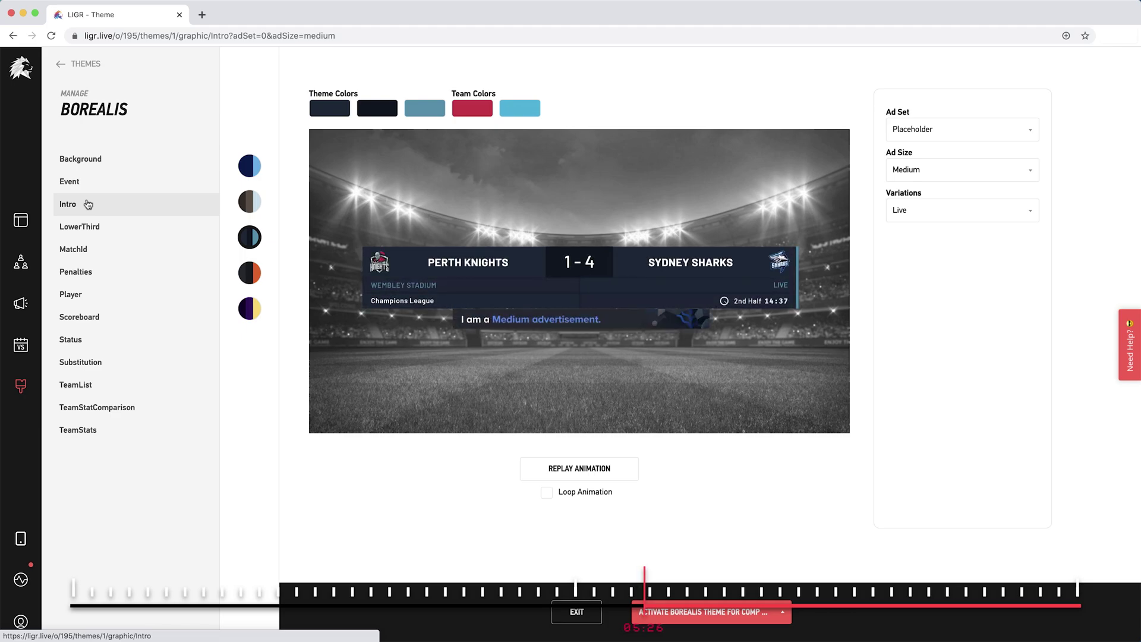
{"action": "left_click", "coordinate": [114, 229]}
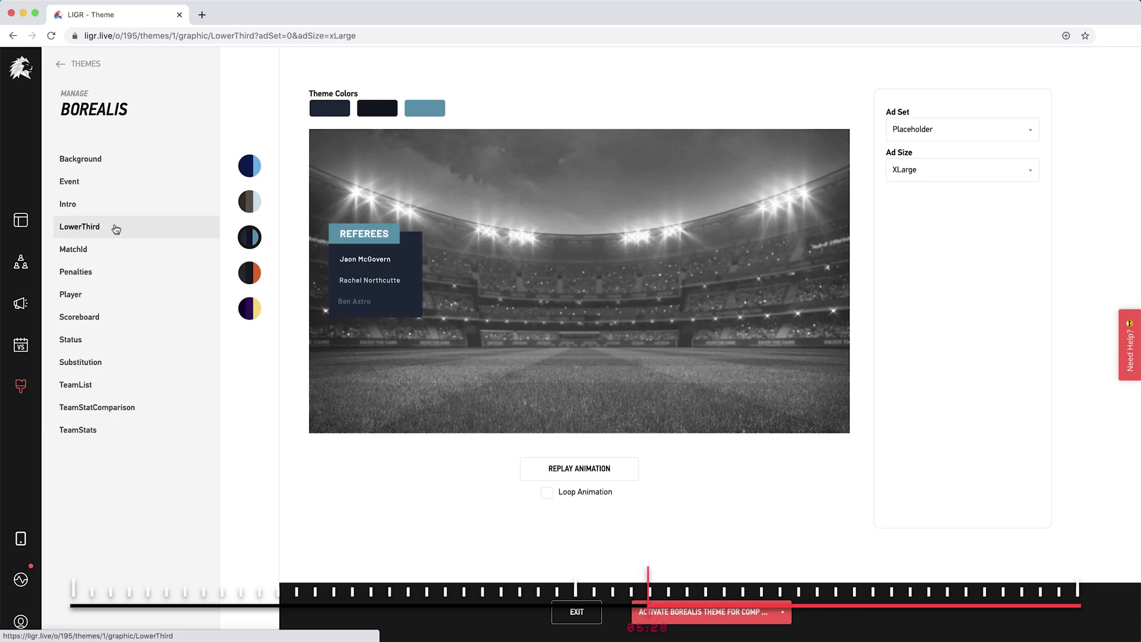
{"action": "left_click", "coordinate": [130, 256]}
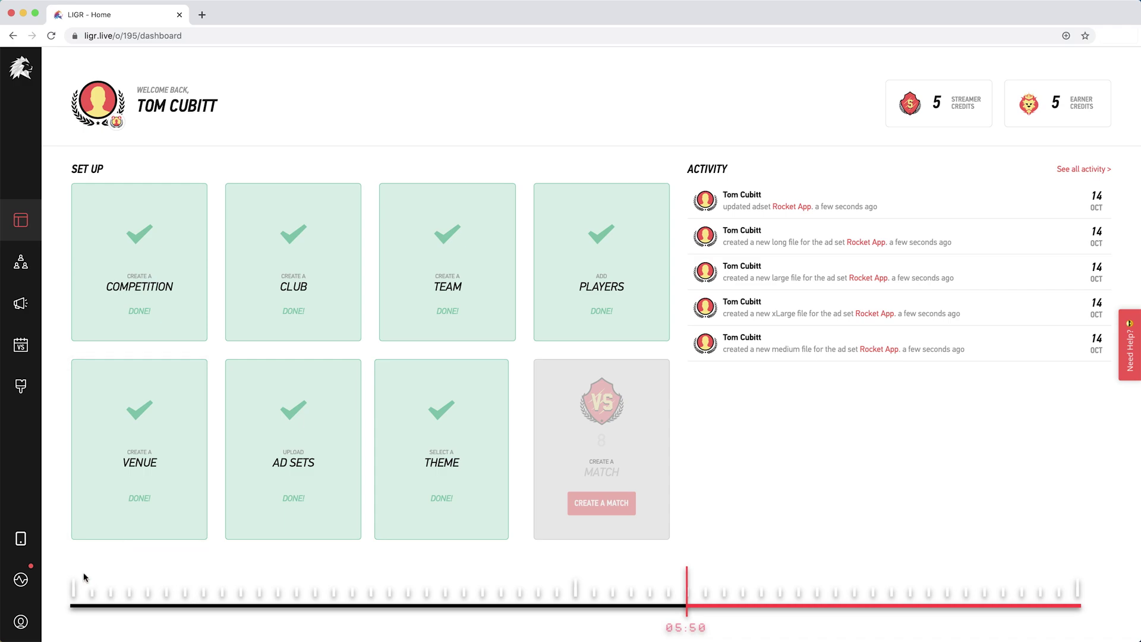
Go to the Credits page through the profile account menu.
{"action": "left_click", "coordinate": [19, 621]}
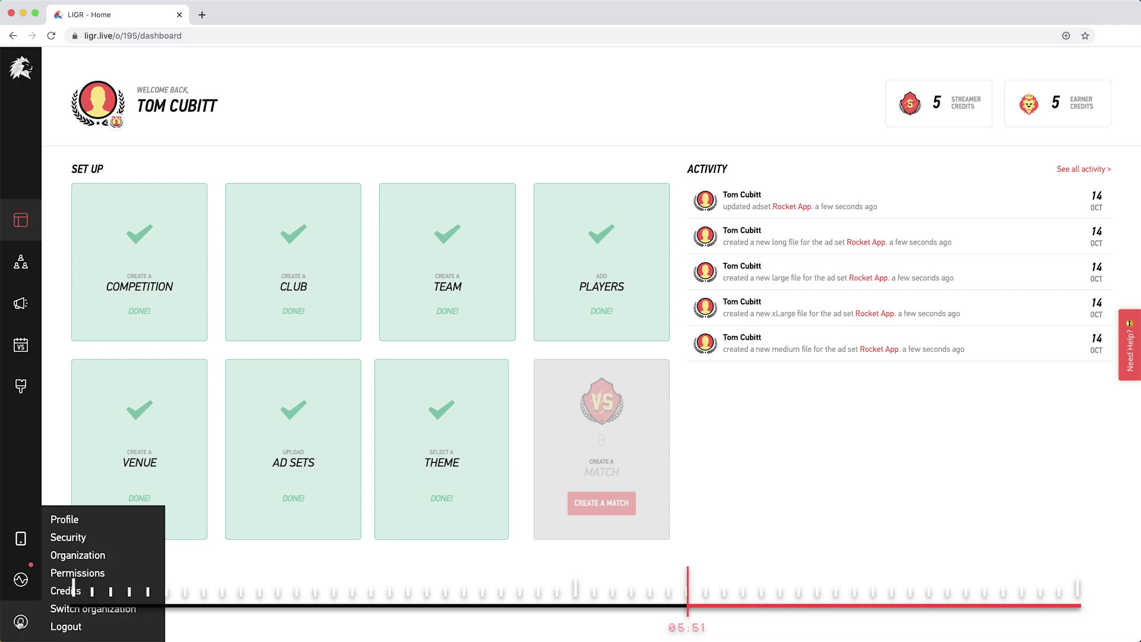
{"action": "left_click", "coordinate": [74, 592]}
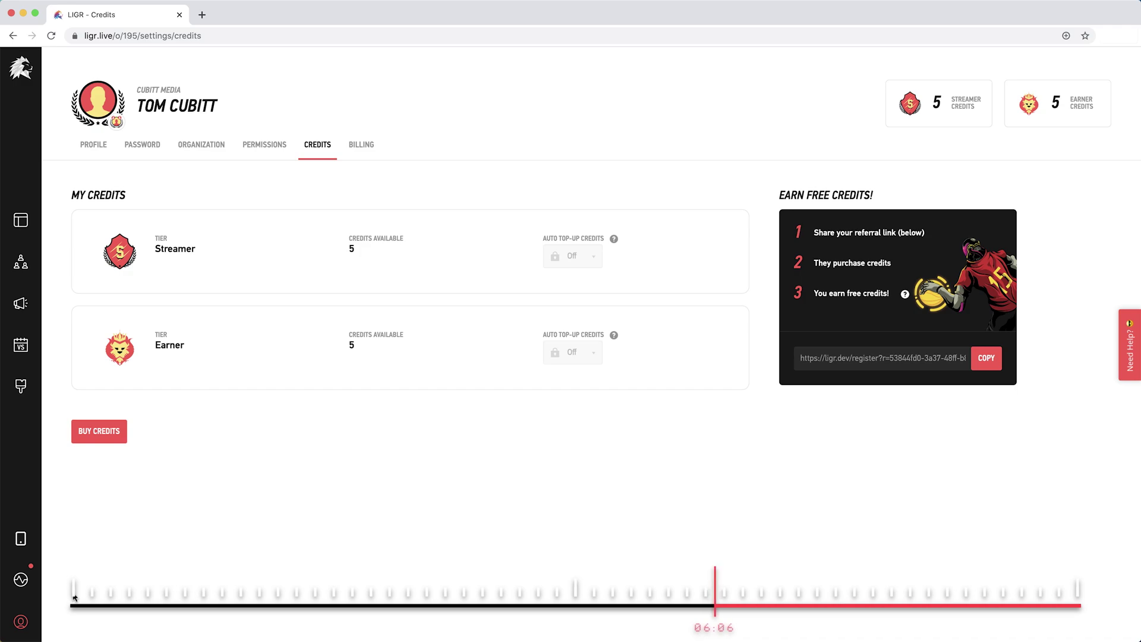
Set both the Streamer and Earner sliders to 30 and complete the card checkout.
{"action": "left_click", "coordinate": [80, 435]}
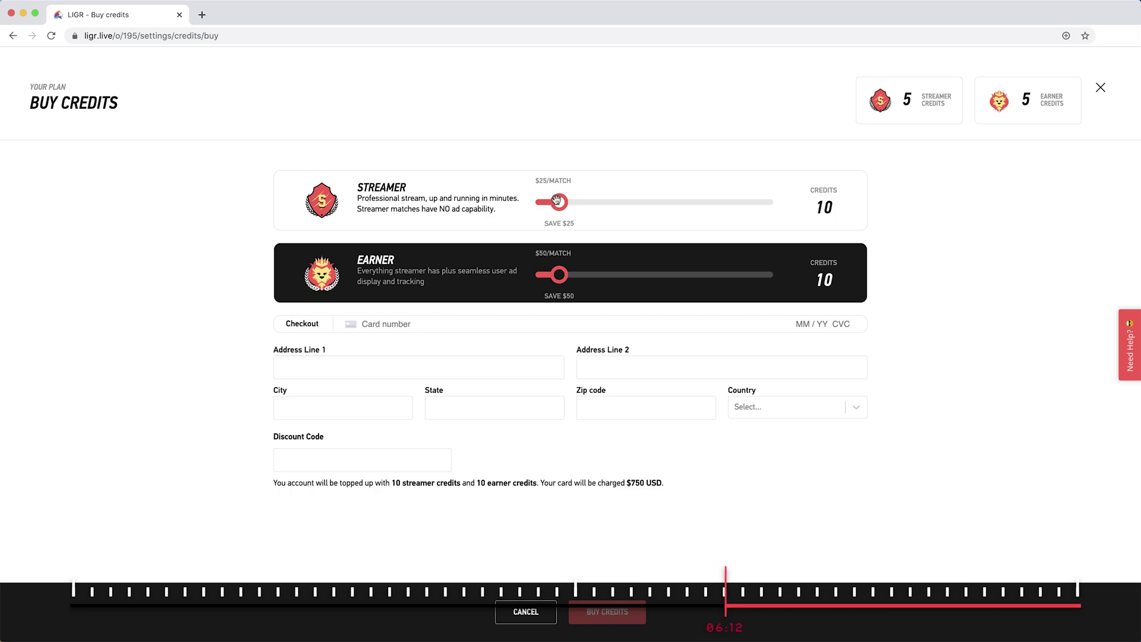
{"action": "mouse_move", "coordinate": [558, 201]}
{"action": "left_mouse_down"}
{"action": "mouse_move", "coordinate": [700, 205]}
{"action": "mouse_move", "coordinate": [605, 207]}
{"action": "left_mouse_up"}
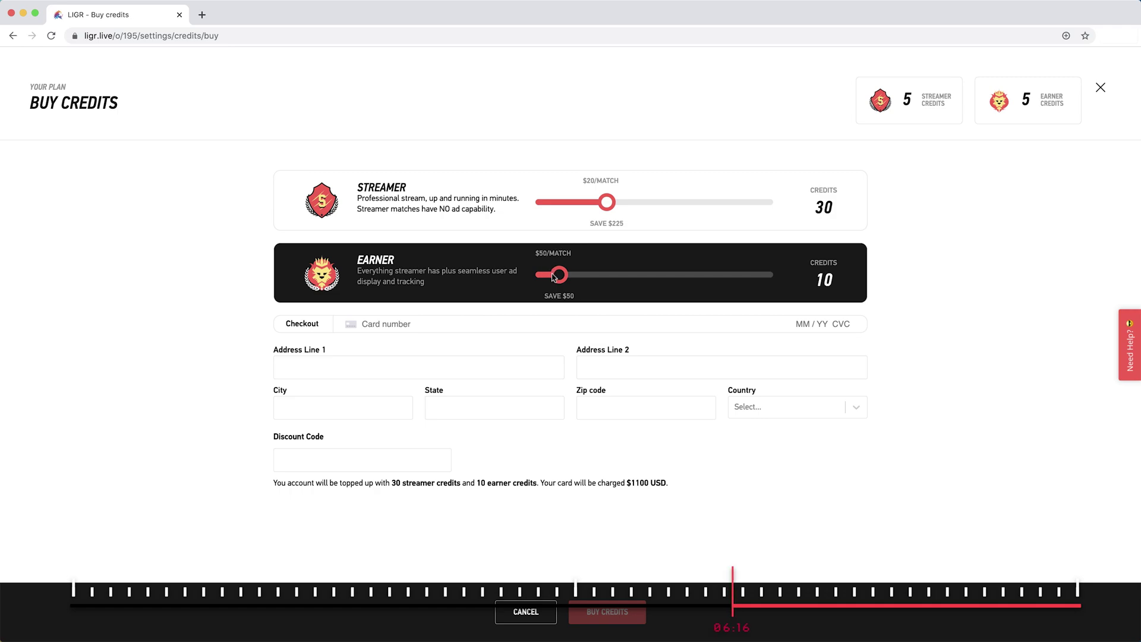
{"action": "mouse_move", "coordinate": [560, 275]}
{"action": "left_mouse_down"}
{"action": "mouse_move", "coordinate": [684, 283]}
{"action": "mouse_move", "coordinate": [594, 283]}
{"action": "left_mouse_up"}
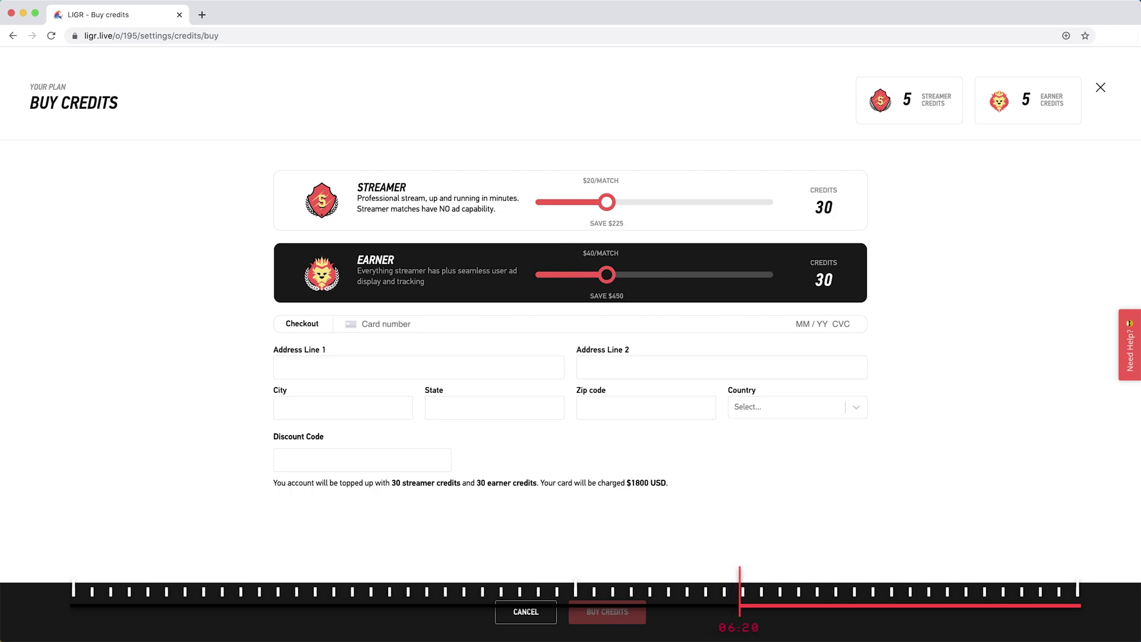
{"action": "type", "text": "42424242"}
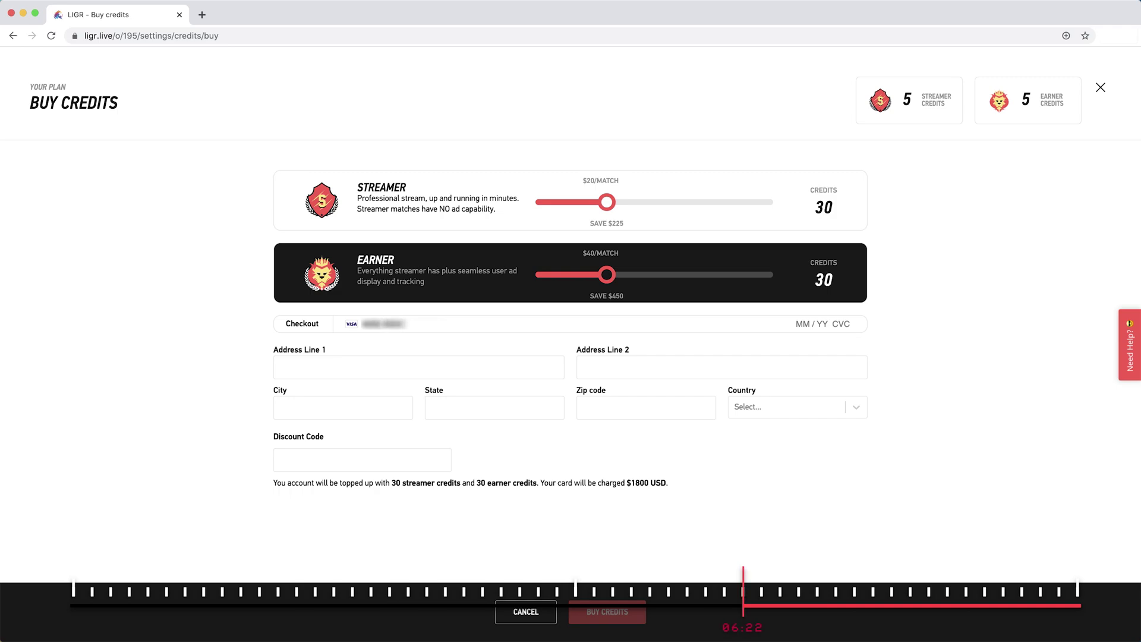
{"action": "type", "text": "42424242"}
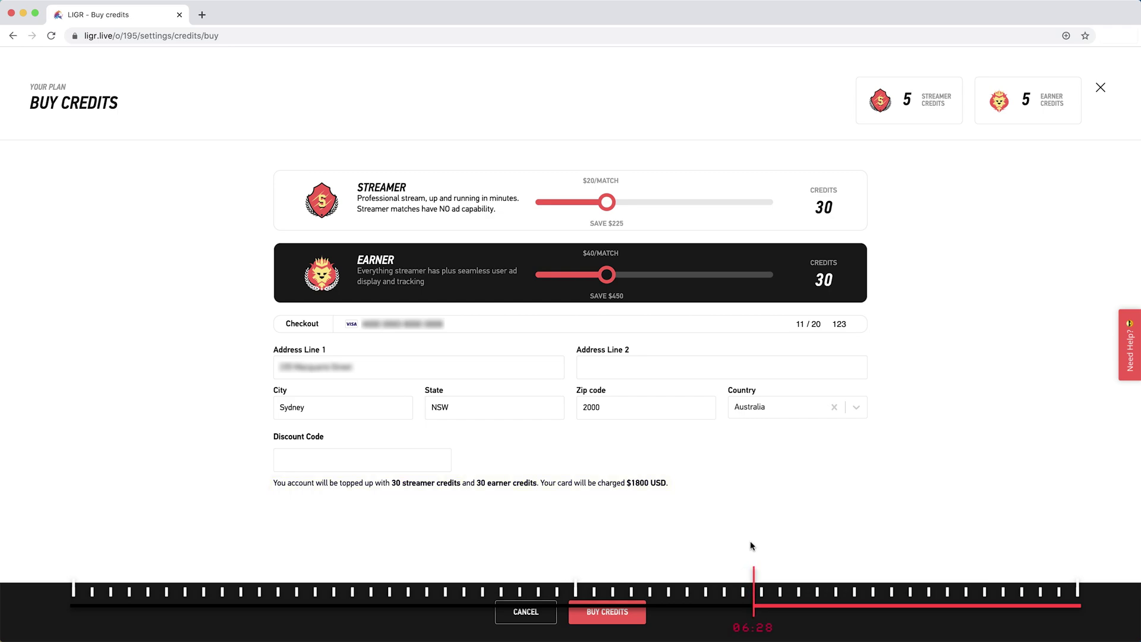
{"action": "left_click", "coordinate": [626, 611]}
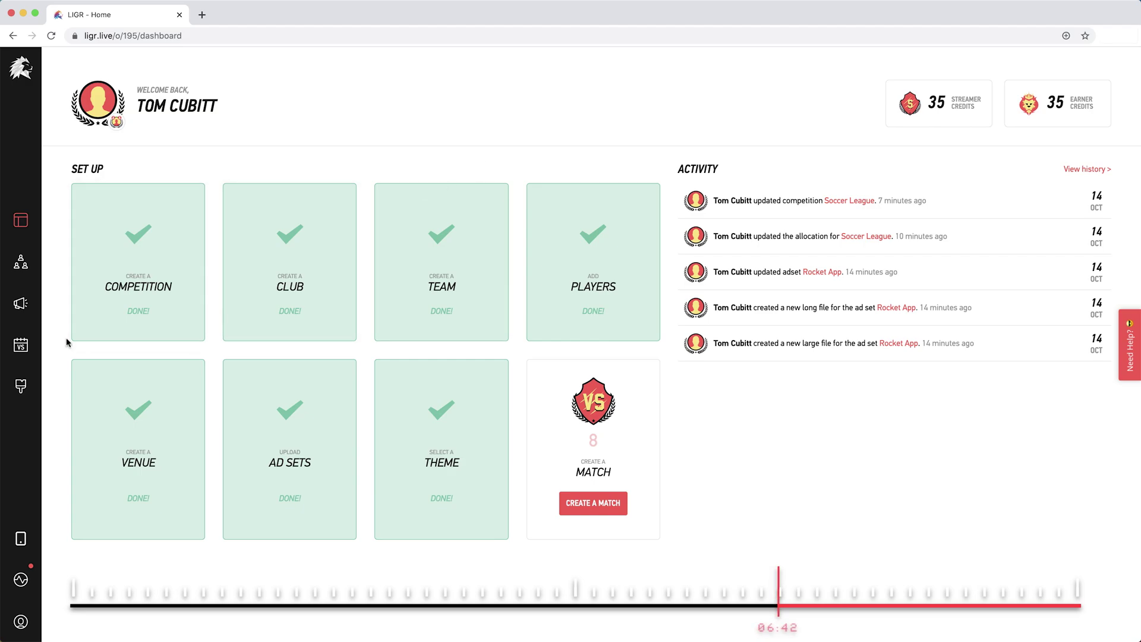
Upload fixtures-soccer-league.csv, mapping TEAM 1 to Home Team and TEAM 2 to Away Team.
{"action": "left_click", "coordinate": [20, 346]}
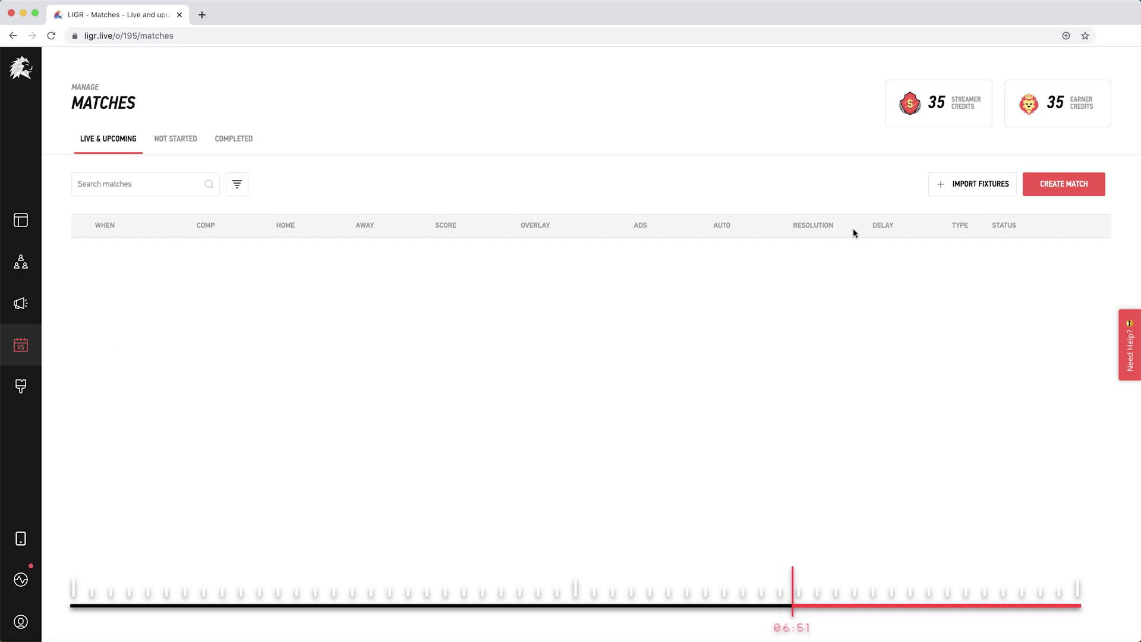
{"action": "left_click", "coordinate": [946, 185]}
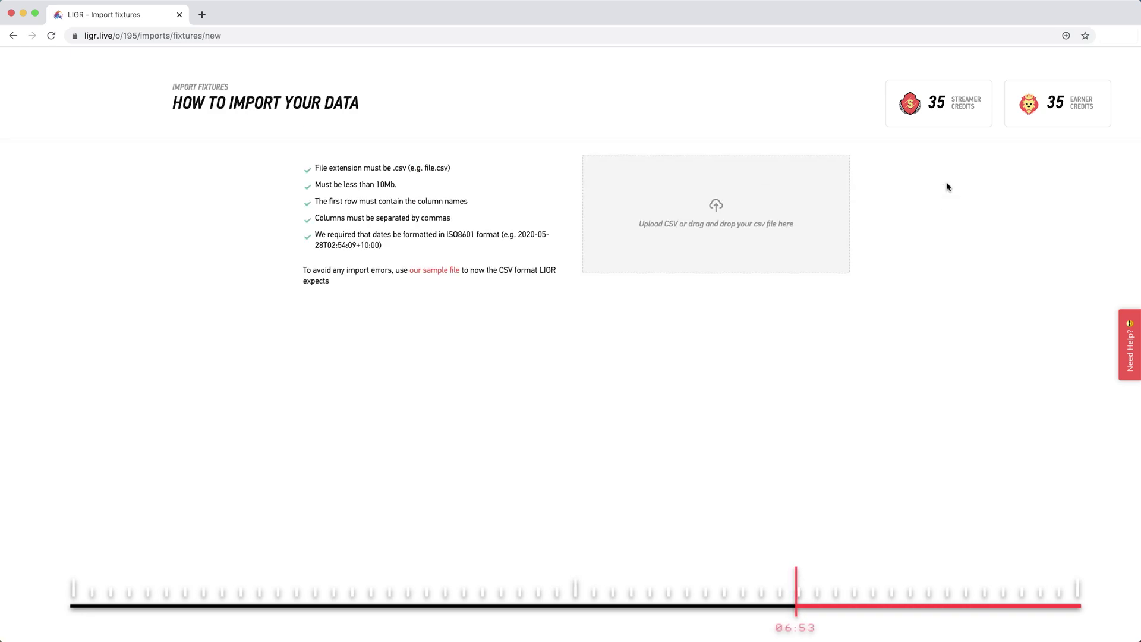
{"action": "left_click", "coordinate": [216, 382]}
{"action": "left_click_drag", "start_coordinate": [217, 382], "coordinate": [690, 245]}
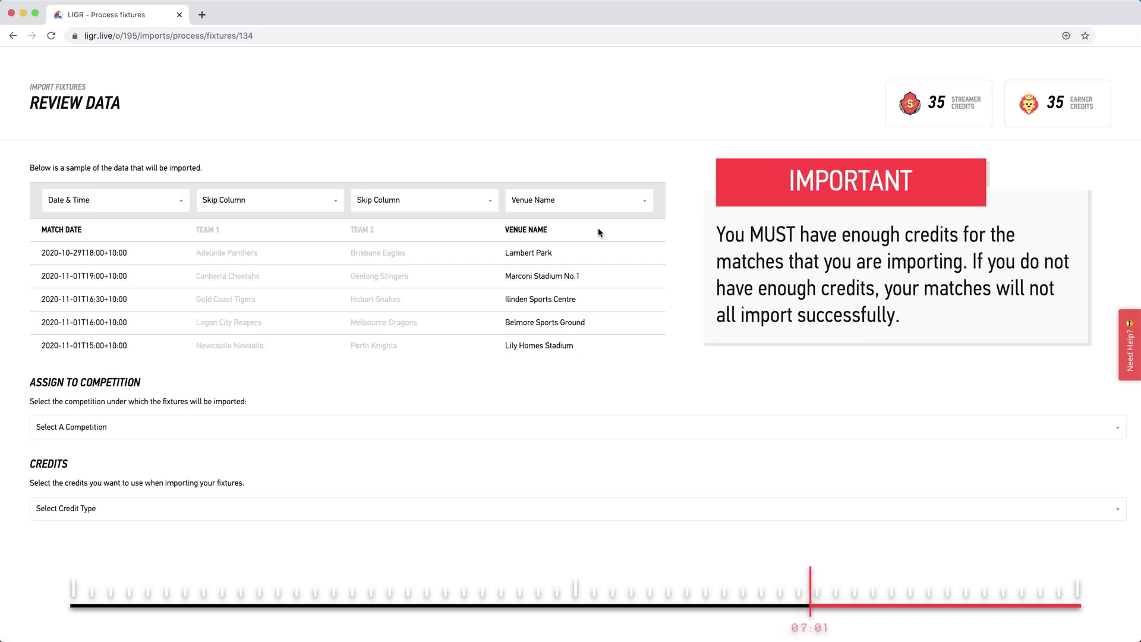
{"action": "left_click", "coordinate": [335, 205]}
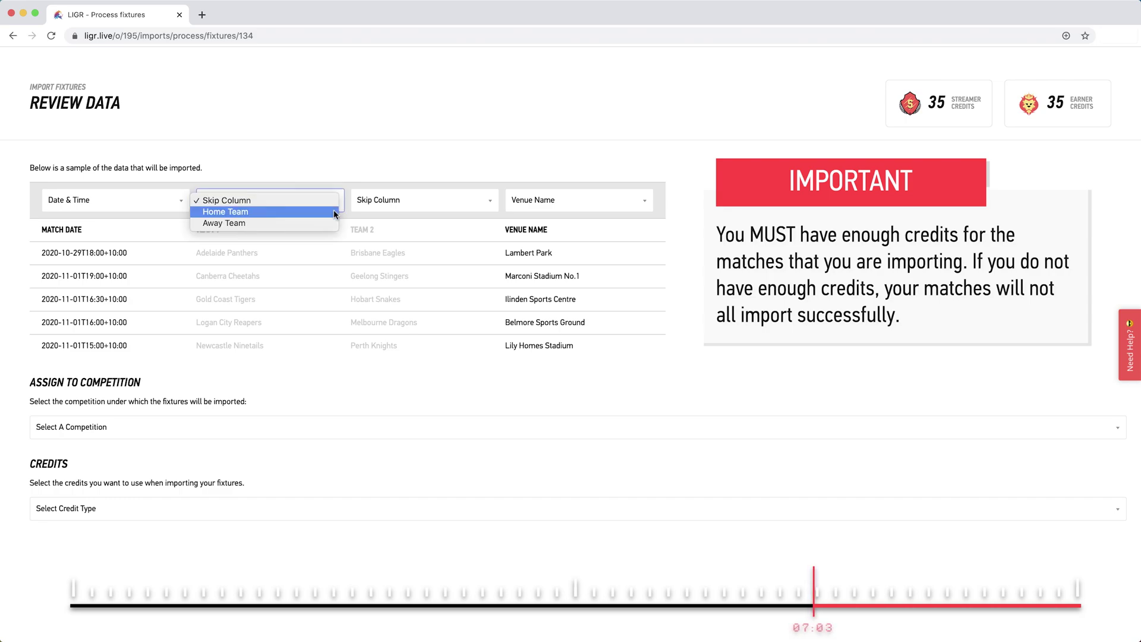
{"action": "left_click", "coordinate": [331, 212]}
{"action": "left_click", "coordinate": [485, 207]}
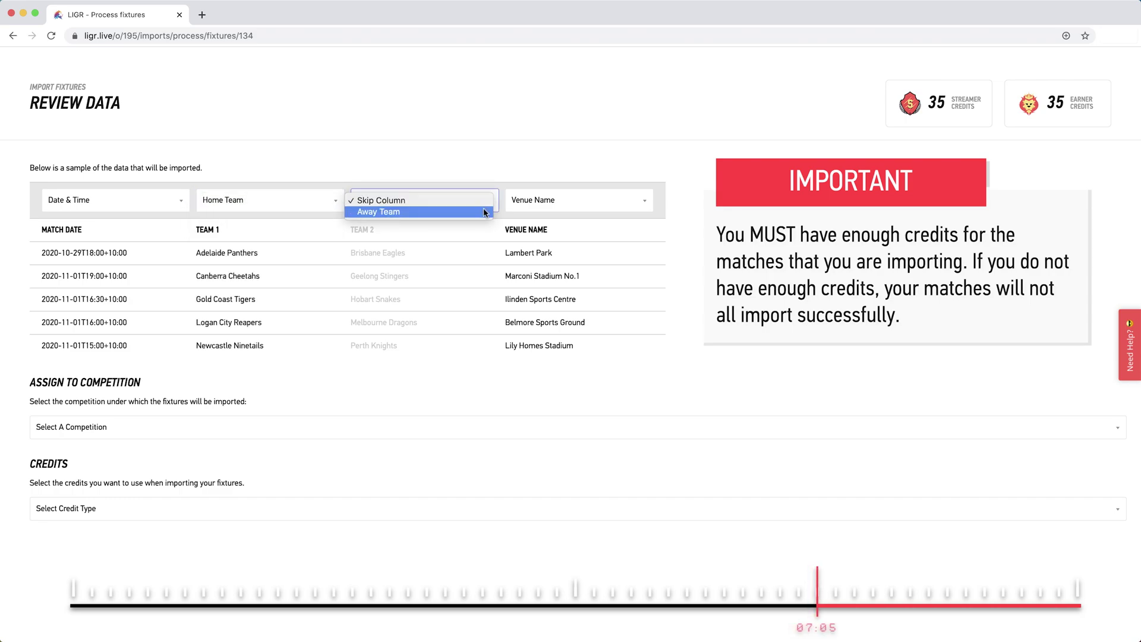
{"action": "left_click", "coordinate": [484, 211]}
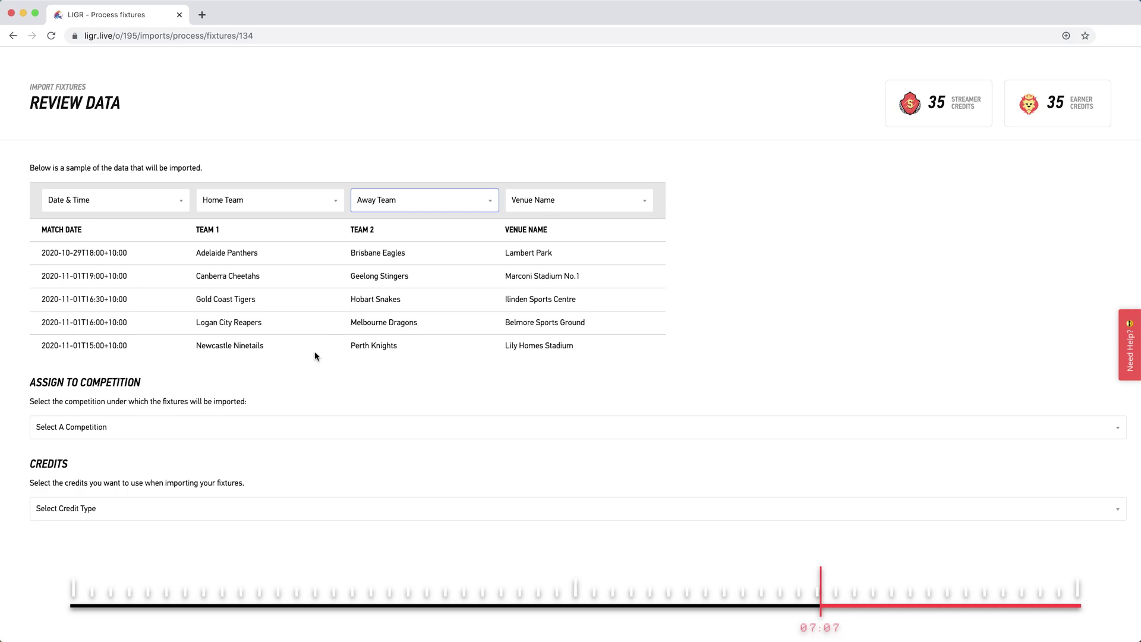
Import the fixtures into Soccer League using Earner credits, then return to Matches.
{"action": "left_click", "coordinate": [272, 424]}
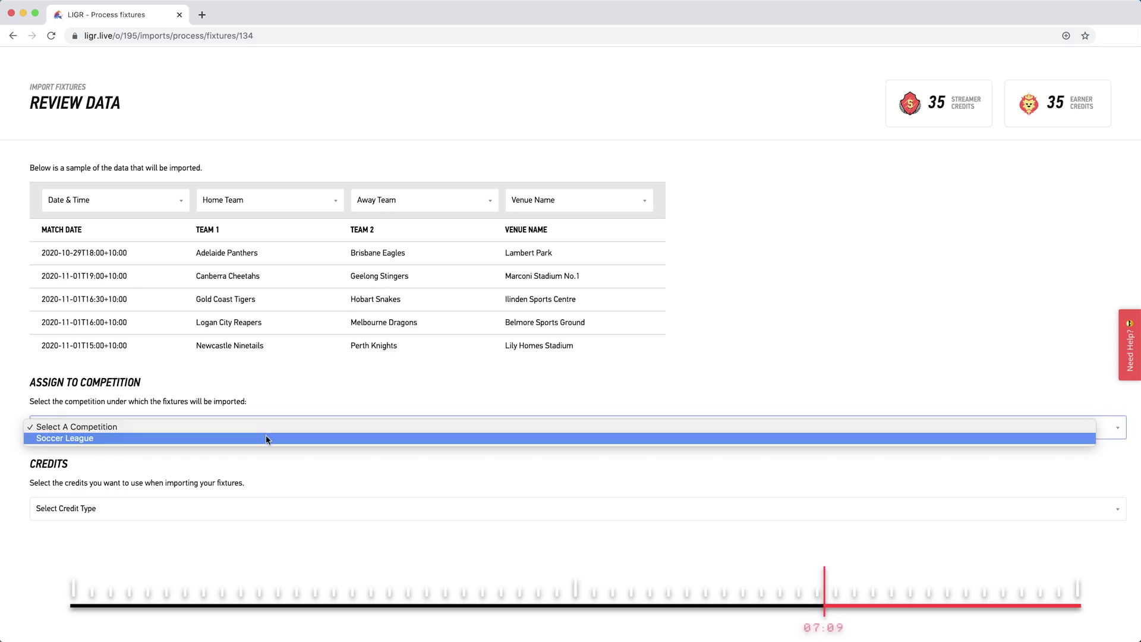
{"action": "left_click", "coordinate": [266, 436]}
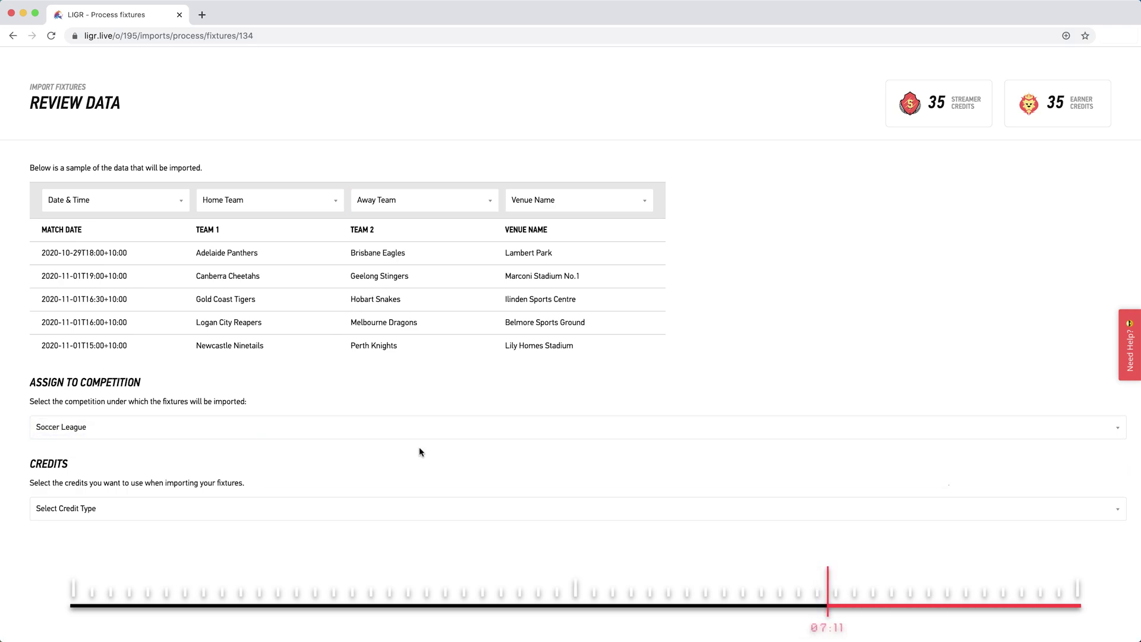
{"action": "left_click", "coordinate": [330, 508]}
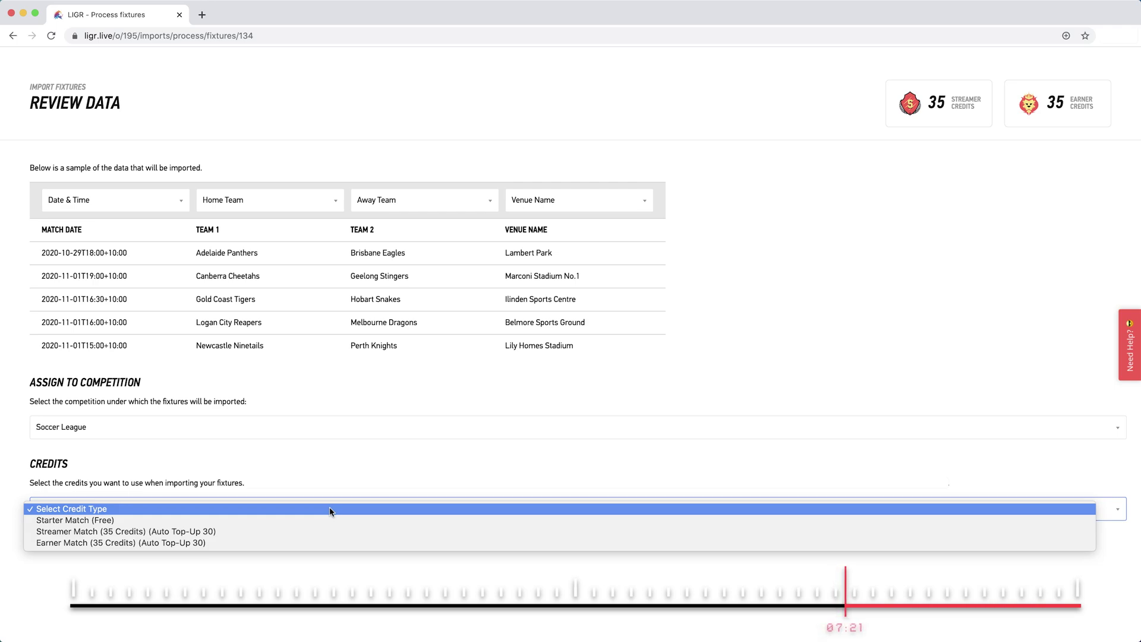
{"action": "left_click", "coordinate": [318, 542]}
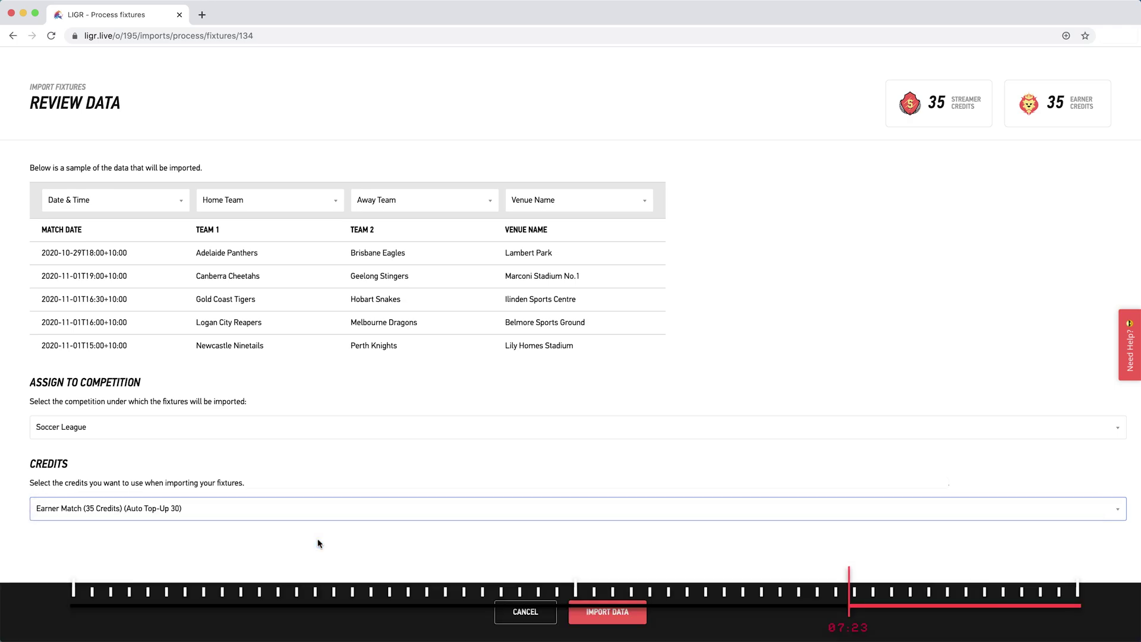
{"action": "left_click", "coordinate": [601, 611]}
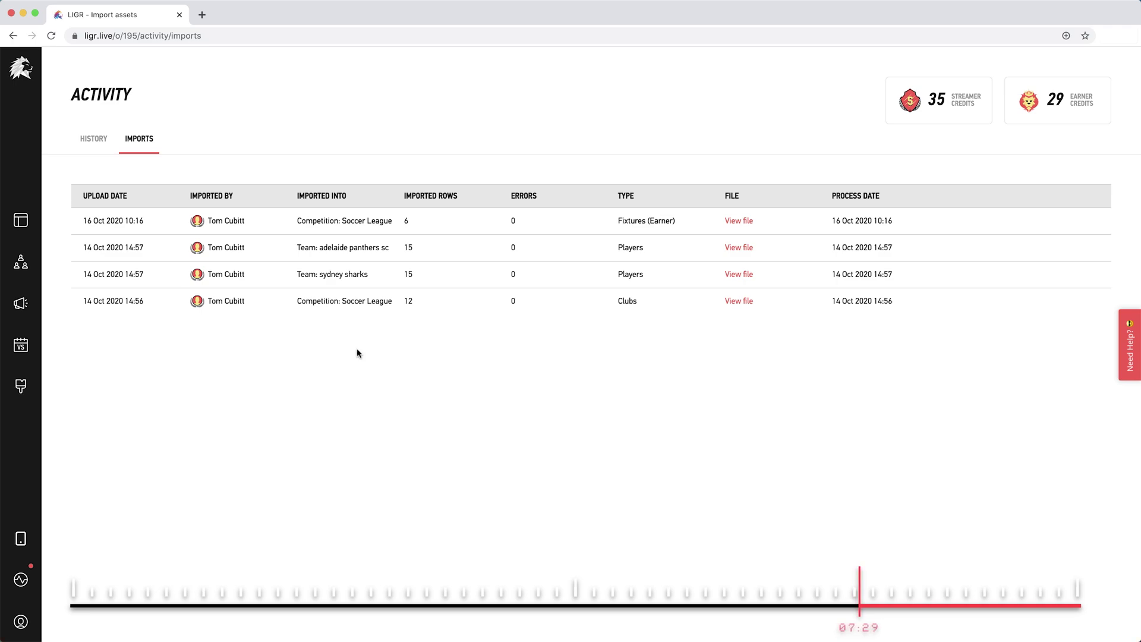
{"action": "left_click", "coordinate": [21, 345]}
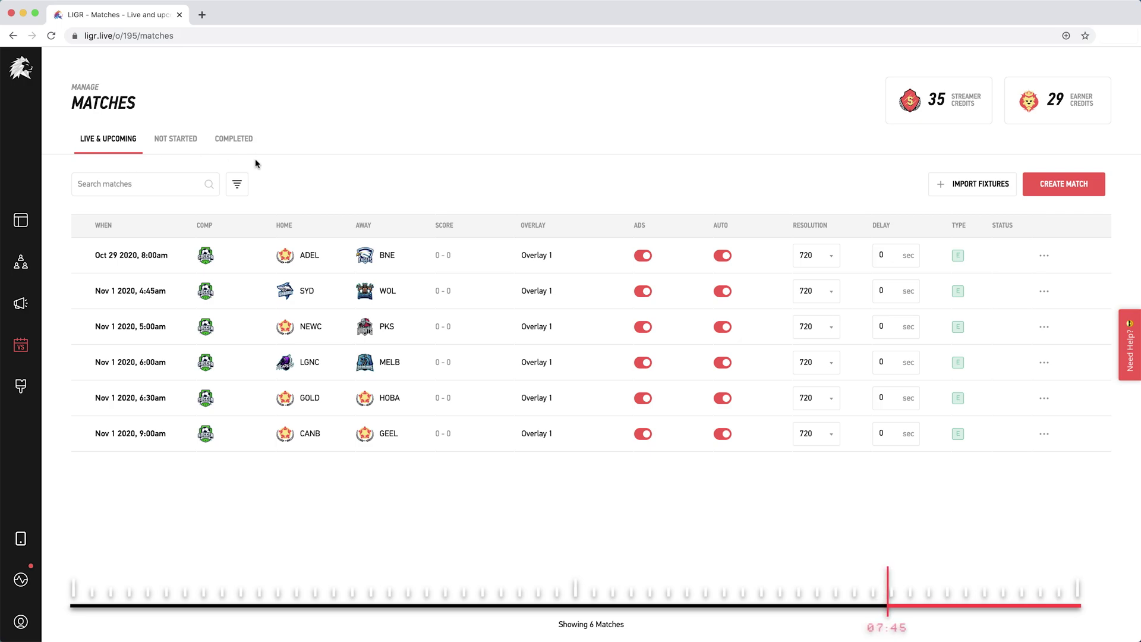
Start a Soccer League match with Sydney Sharks at home and Adelaide Panthers away.
{"action": "left_click", "coordinate": [1048, 182]}
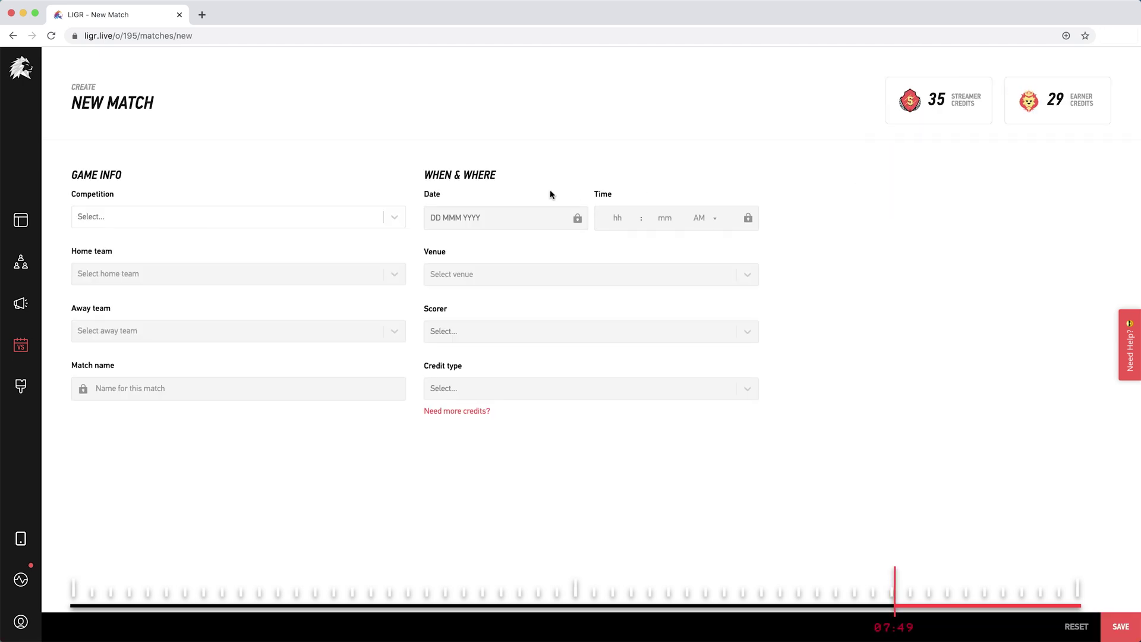
{"action": "left_click", "coordinate": [393, 219]}
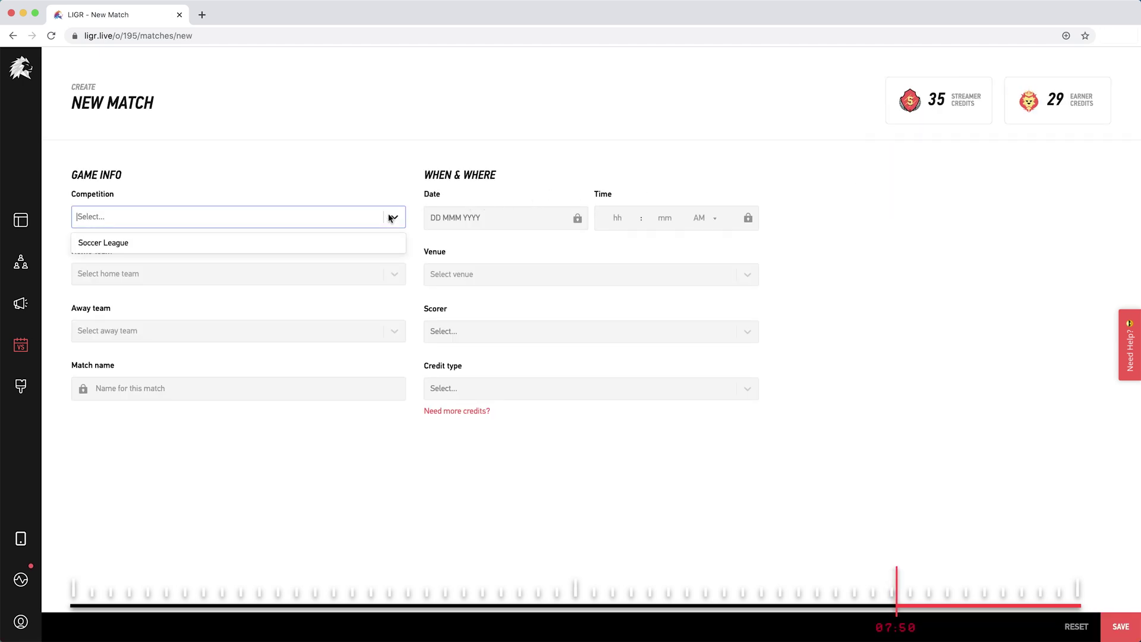
{"action": "left_click", "coordinate": [351, 239]}
{"action": "left_click", "coordinate": [395, 273]}
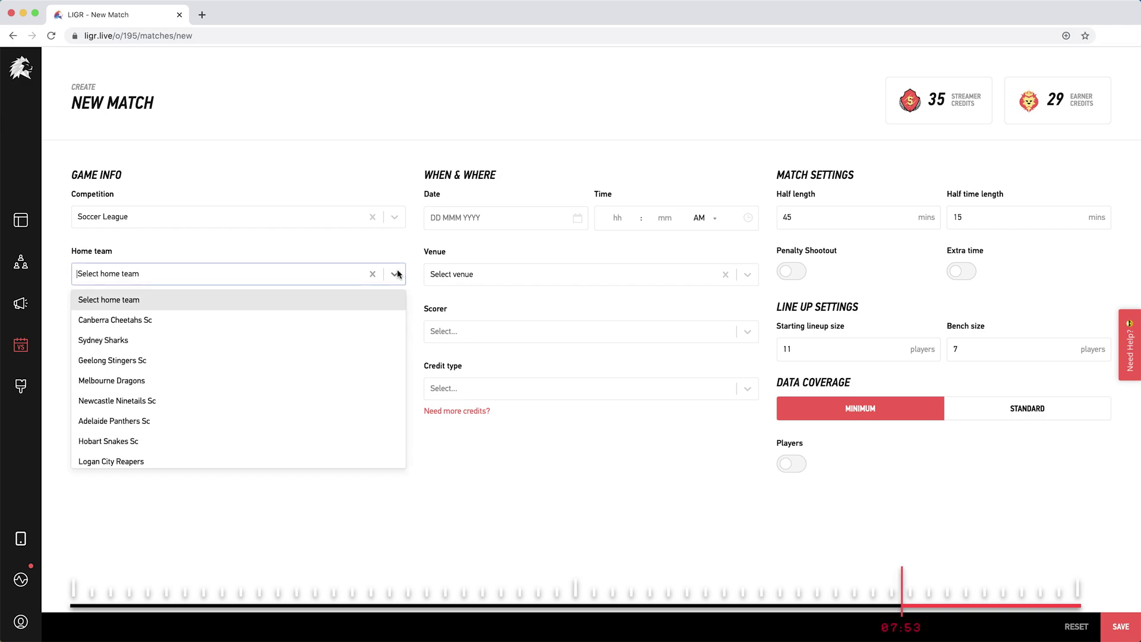
{"action": "left_click", "coordinate": [346, 338]}
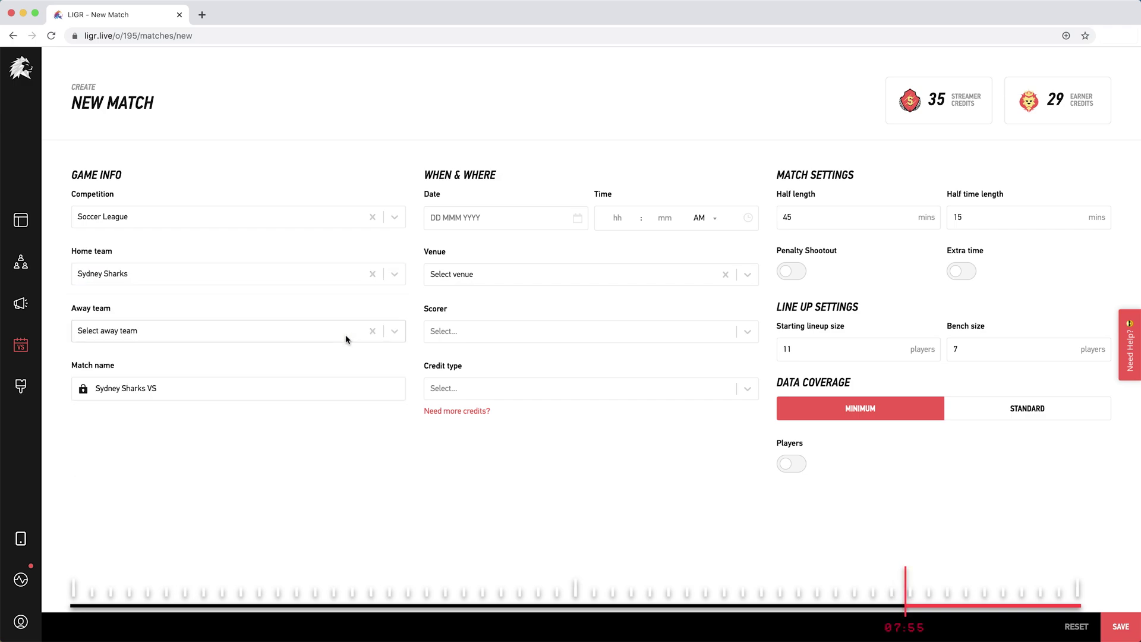
{"action": "left_click", "coordinate": [395, 332]}
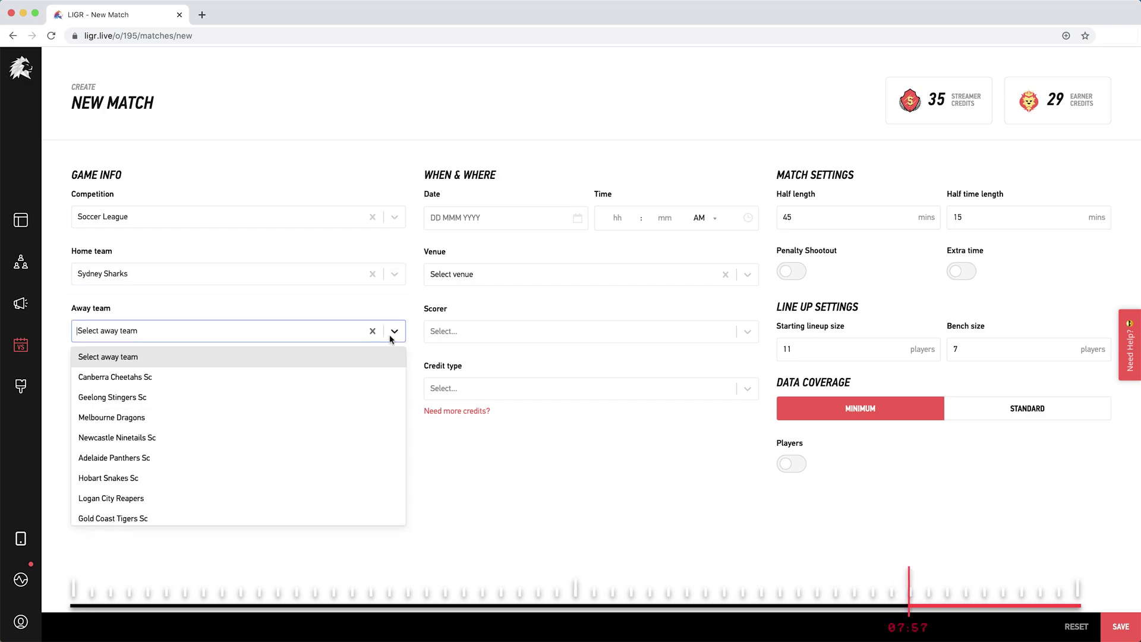
{"action": "left_click", "coordinate": [244, 454]}
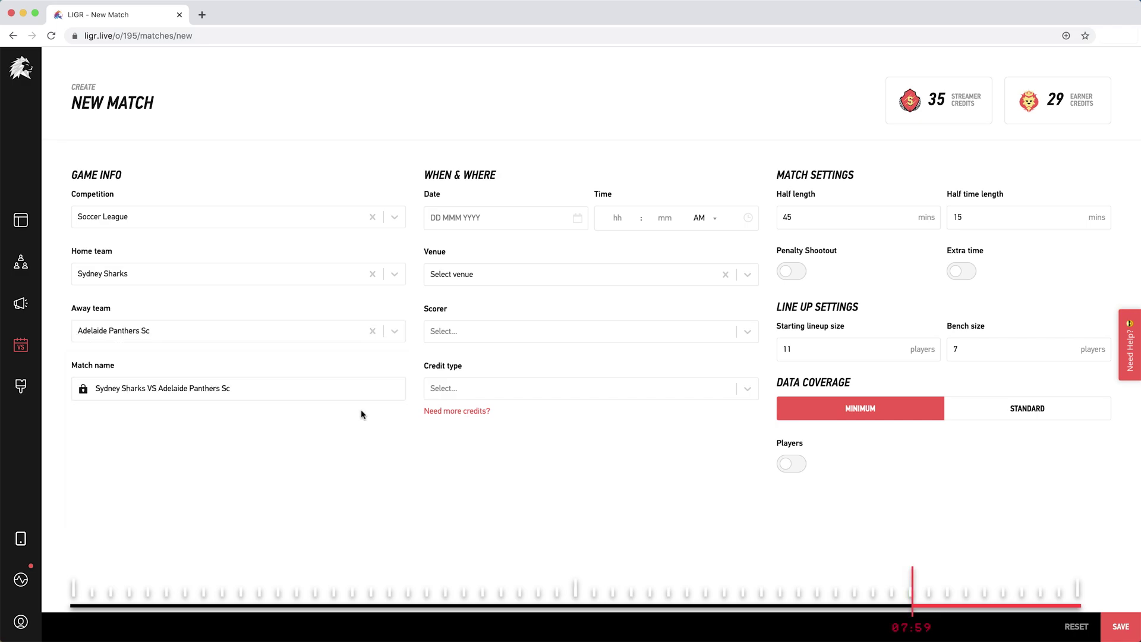
Set the match date to 17 Oct 2020 at 7:00 PM.
{"action": "left_click", "coordinate": [574, 217]}
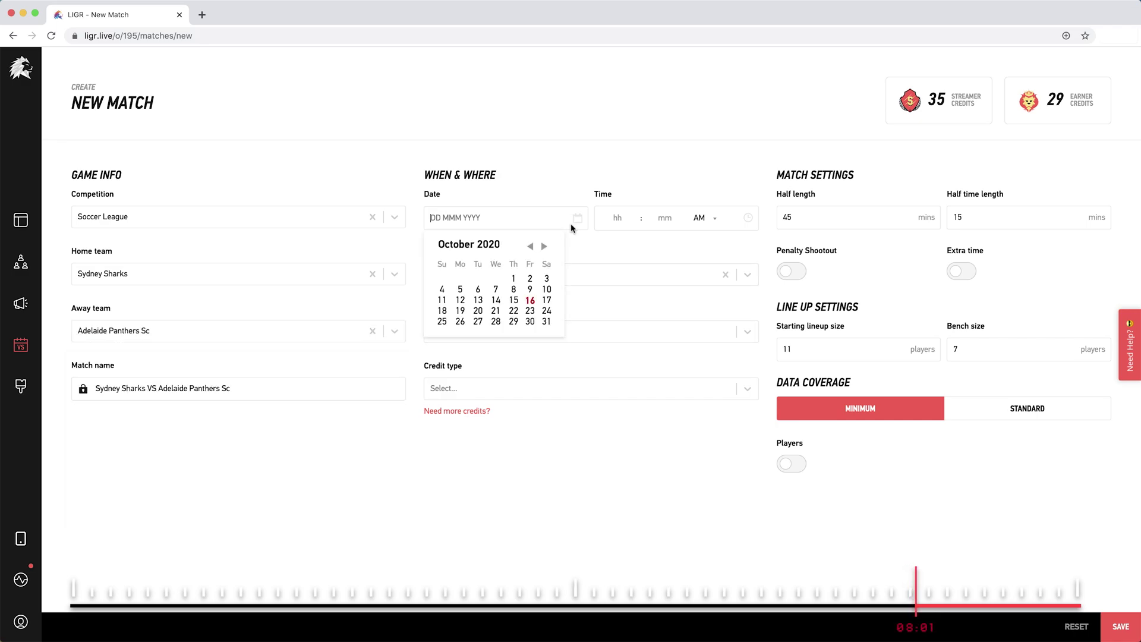
{"action": "left_click", "coordinate": [547, 301]}
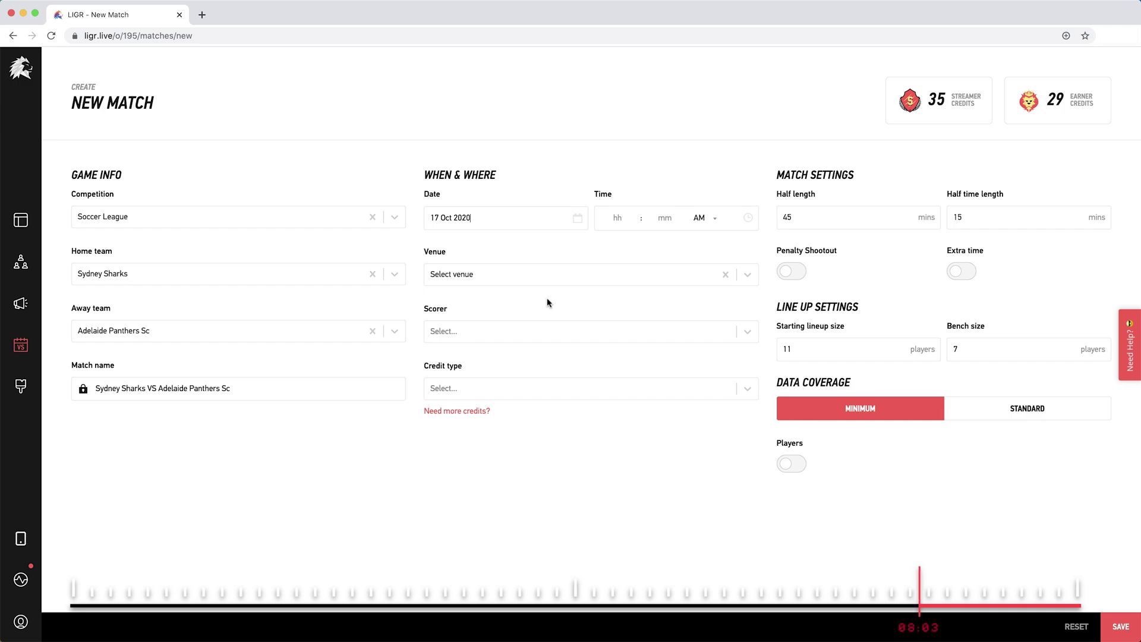
{"action": "left_click", "coordinate": [615, 219]}
{"action": "type", "text": "07 : "}
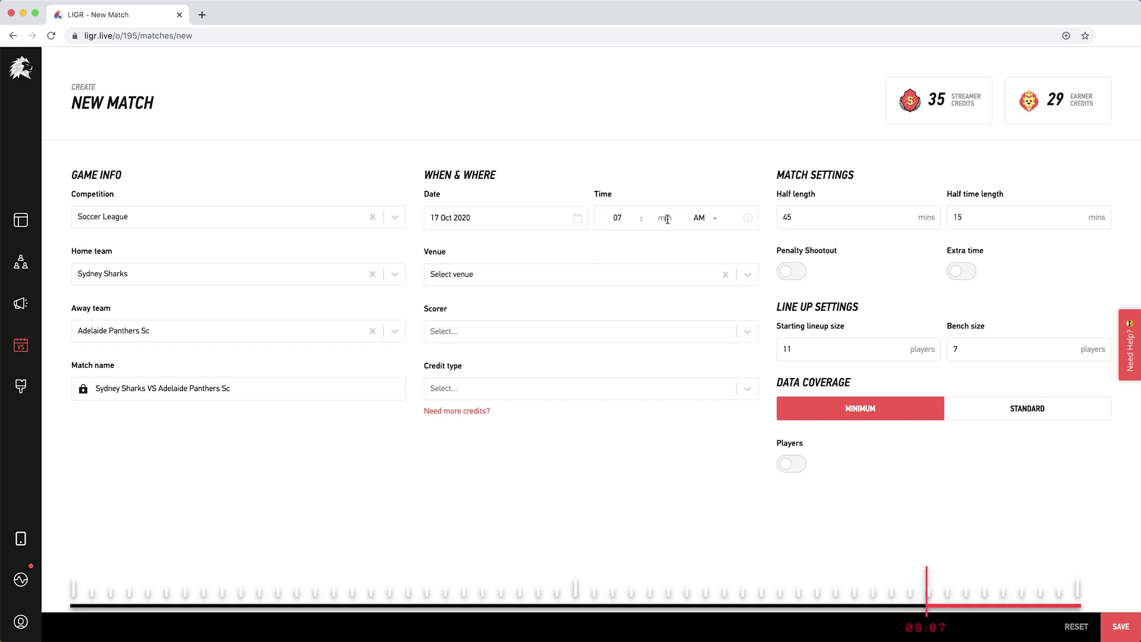
{"action": "type", "text": "00"}
{"action": "left_click", "coordinate": [698, 220]}
{"action": "left_click", "coordinate": [699, 230]}
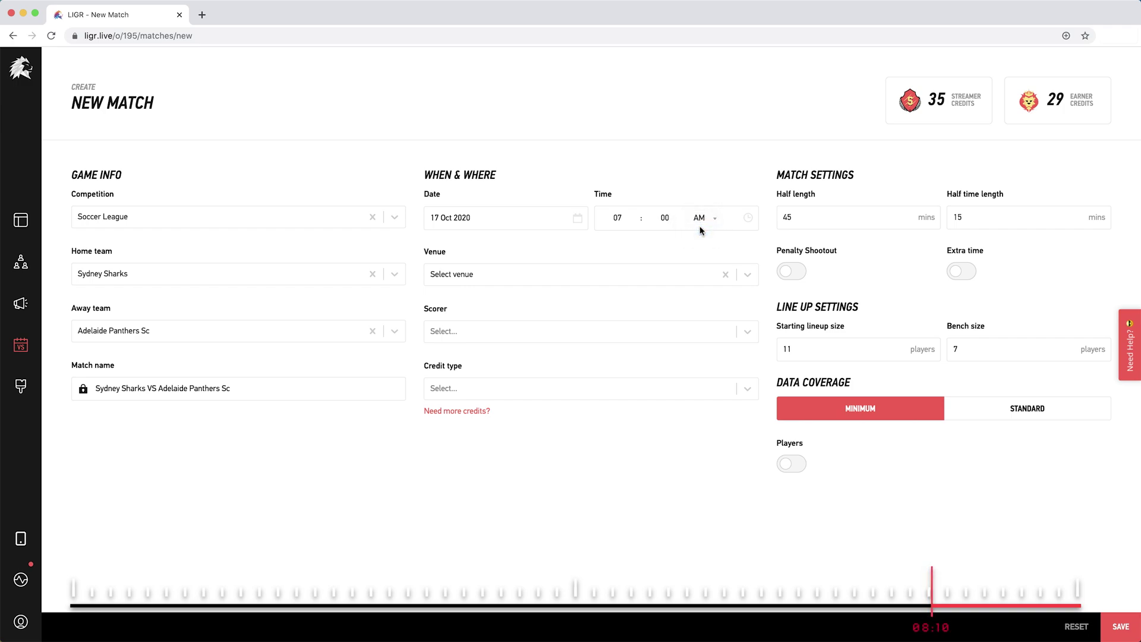
Set Sydney Stadium as venue, assign the scorer, choose Earner credits, and save the match.
{"action": "left_click", "coordinate": [648, 274]}
{"action": "left_click", "coordinate": [499, 322]}
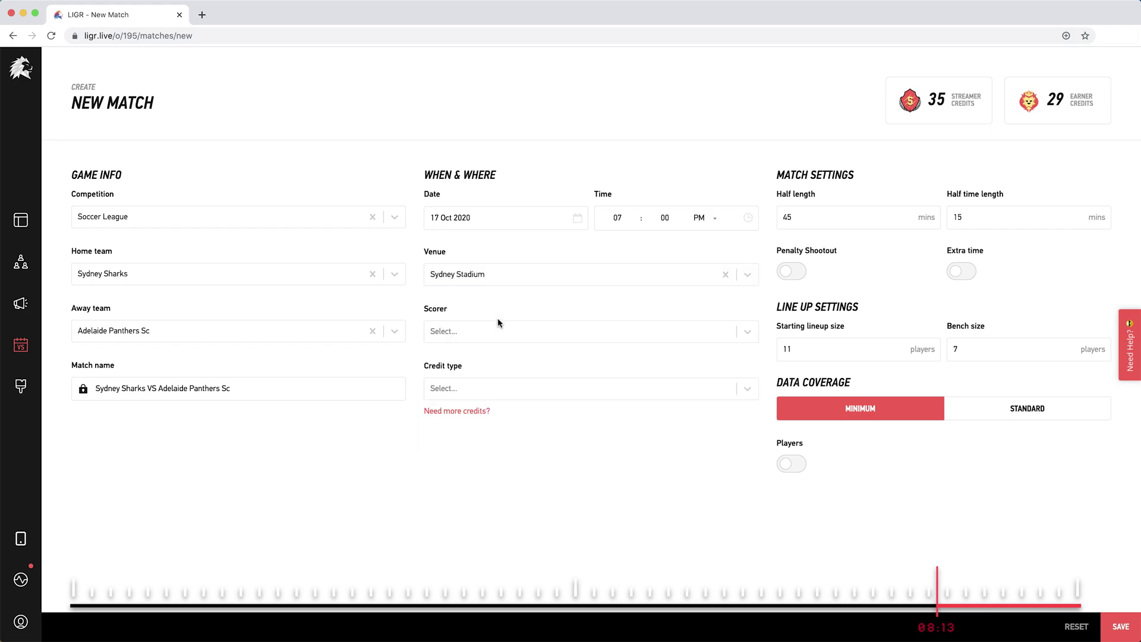
{"action": "left_click", "coordinate": [497, 331]}
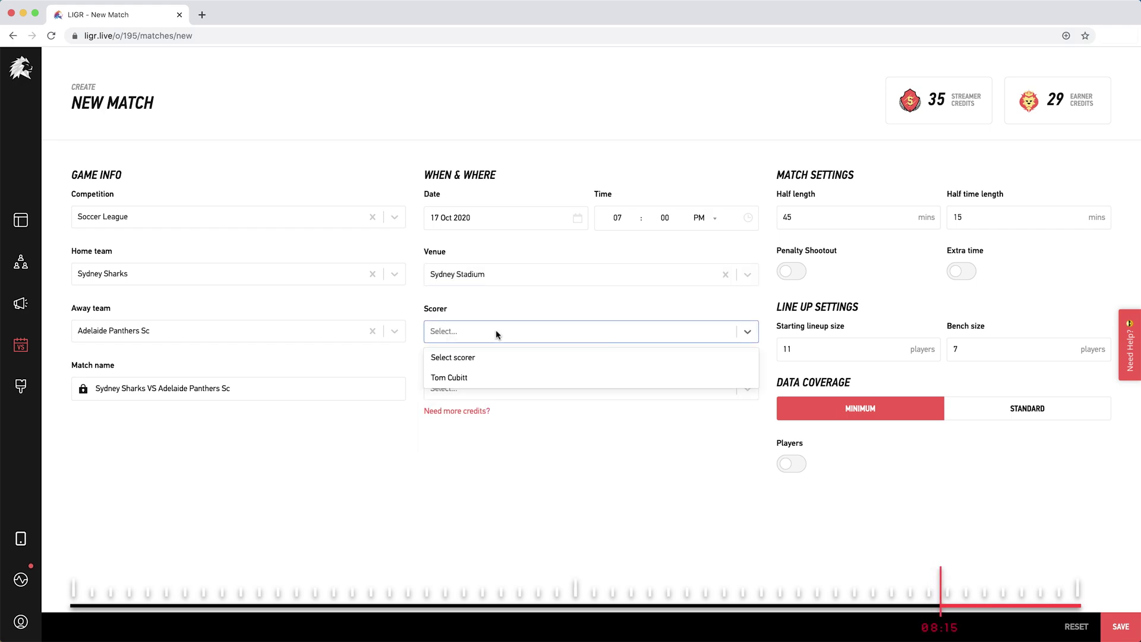
{"action": "left_click", "coordinate": [463, 377]}
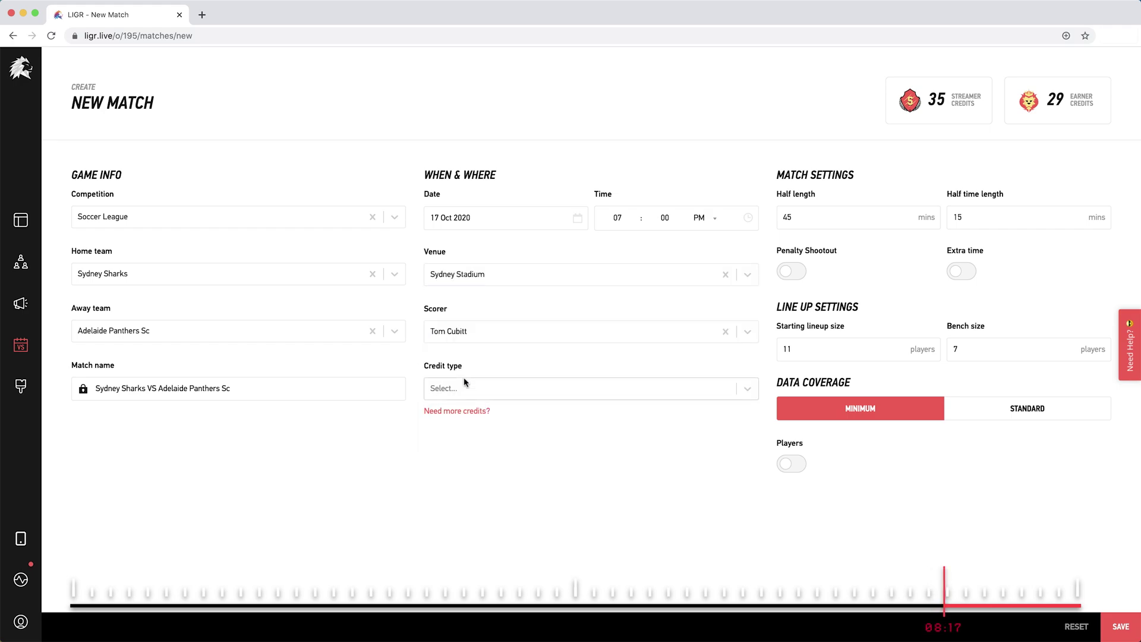
{"action": "left_click", "coordinate": [743, 394]}
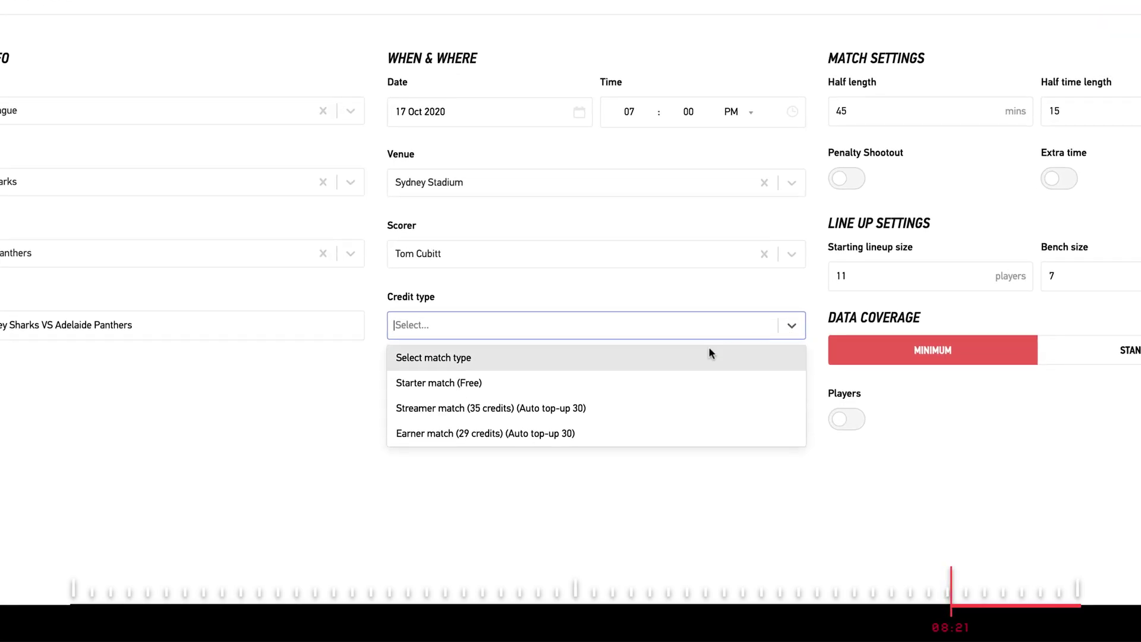
{"action": "left_click", "coordinate": [593, 434]}
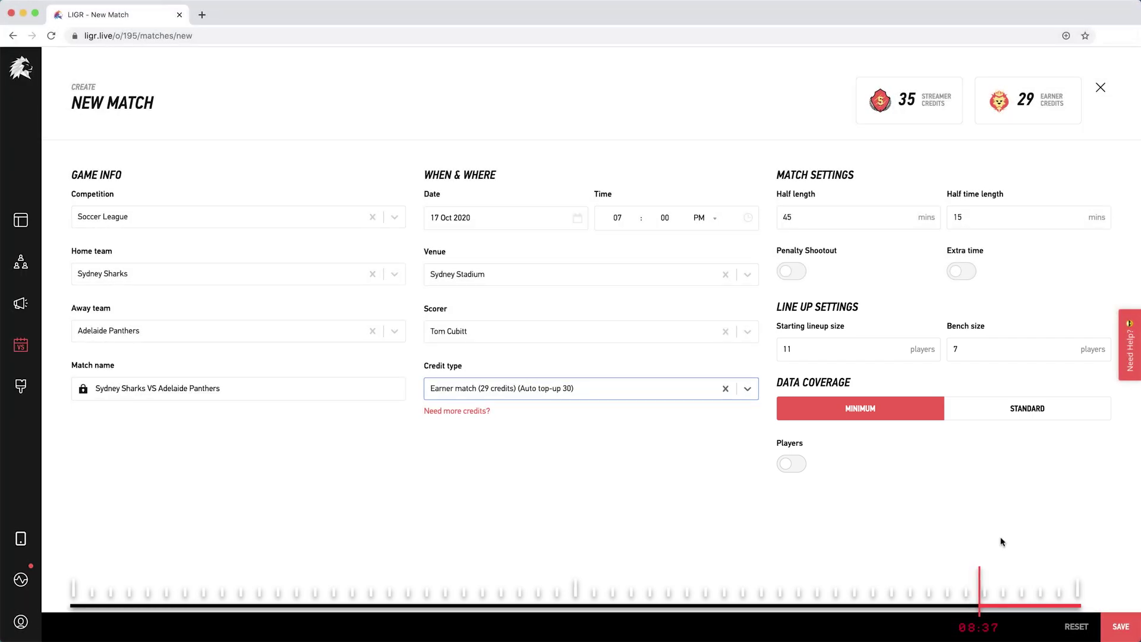
{"action": "left_click", "coordinate": [1120, 630]}
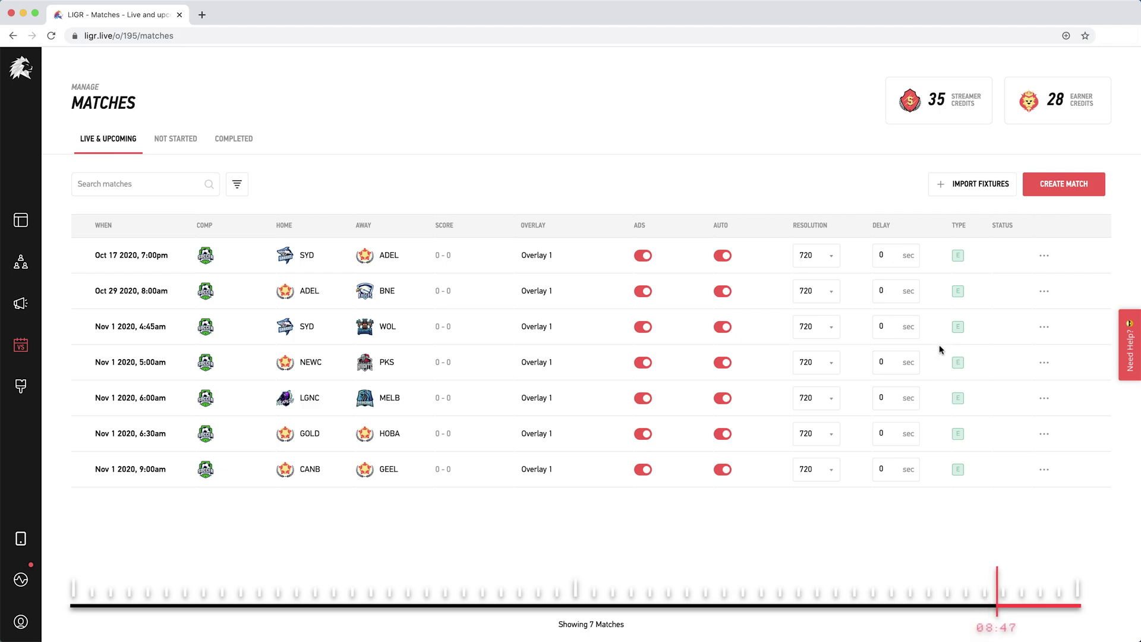
Copy the Oct 17 match's production overlay link from its row actions menu.
{"action": "left_click", "coordinate": [1036, 259]}
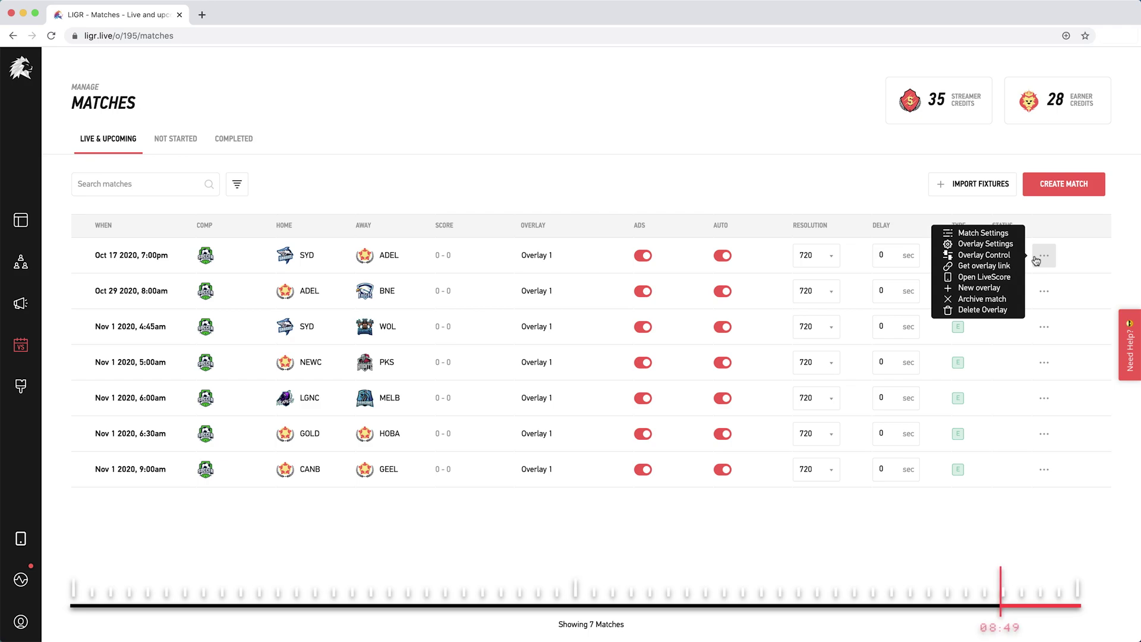
{"action": "left_click", "coordinate": [1006, 266]}
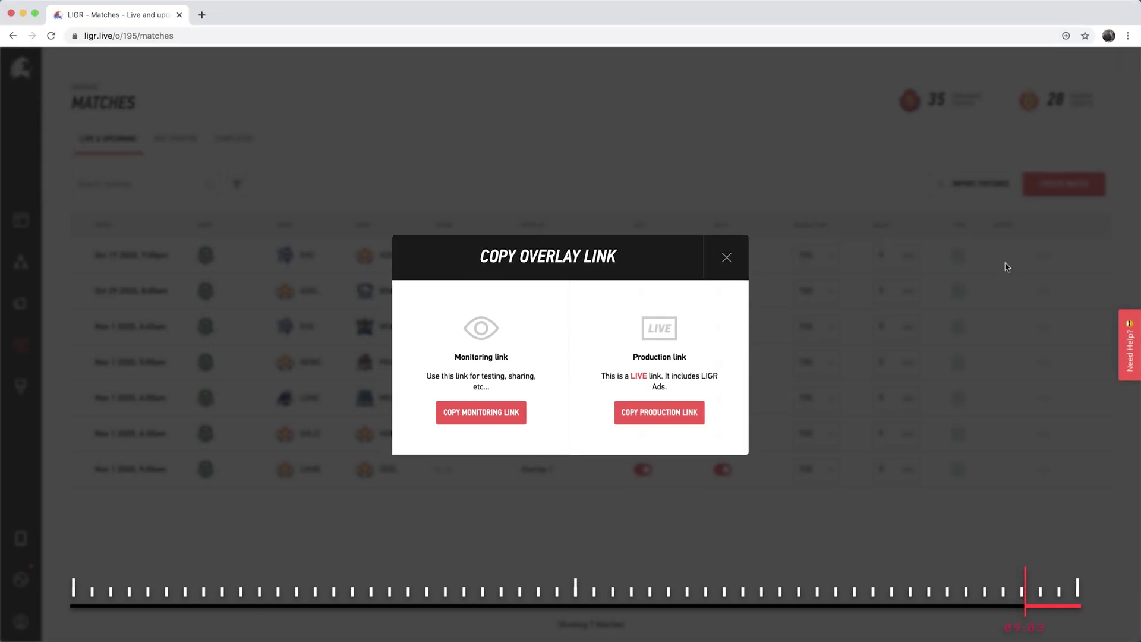
{"action": "left_click", "coordinate": [662, 417]}
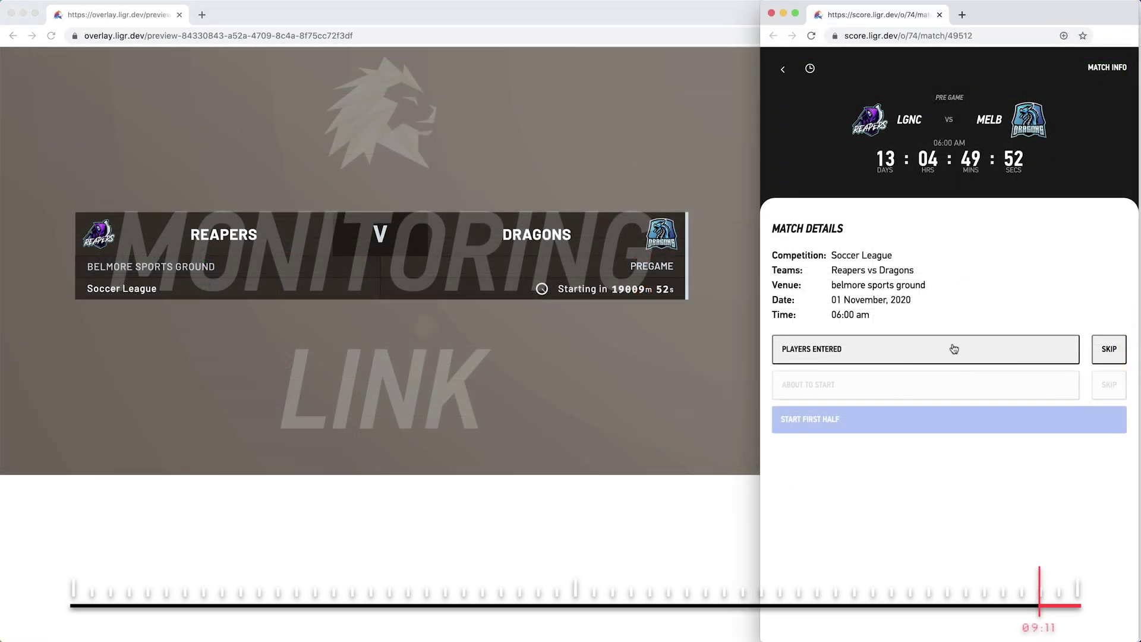
Advance through Players Entered and About to Start, kick off the first half, and score LGNC 1–0.
{"action": "left_click", "coordinate": [951, 347]}
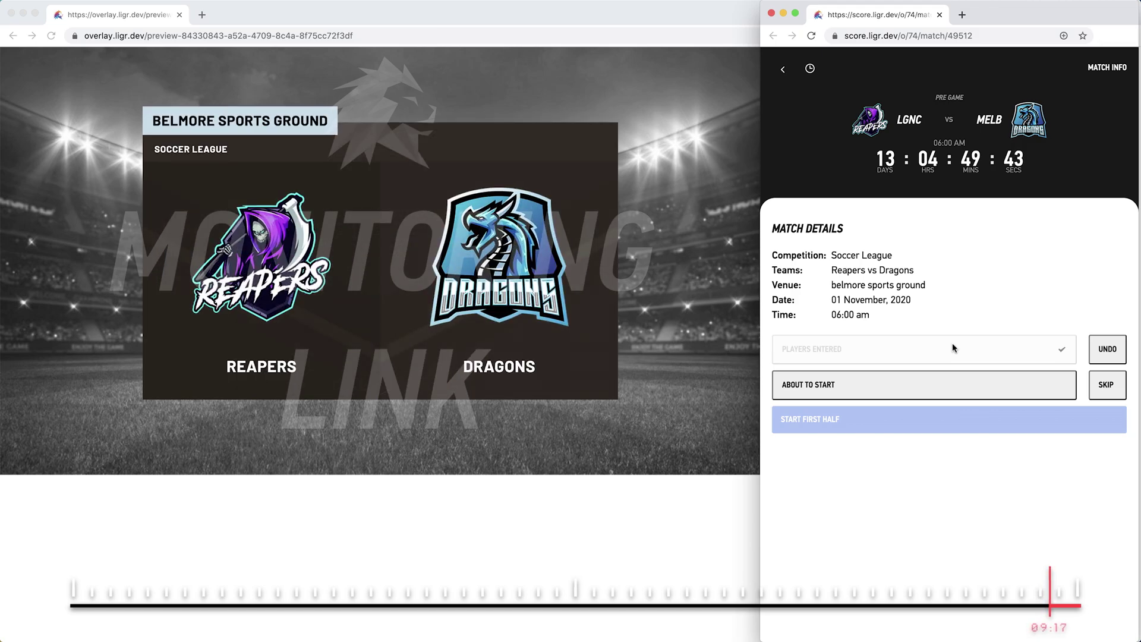
{"action": "left_click", "coordinate": [945, 388]}
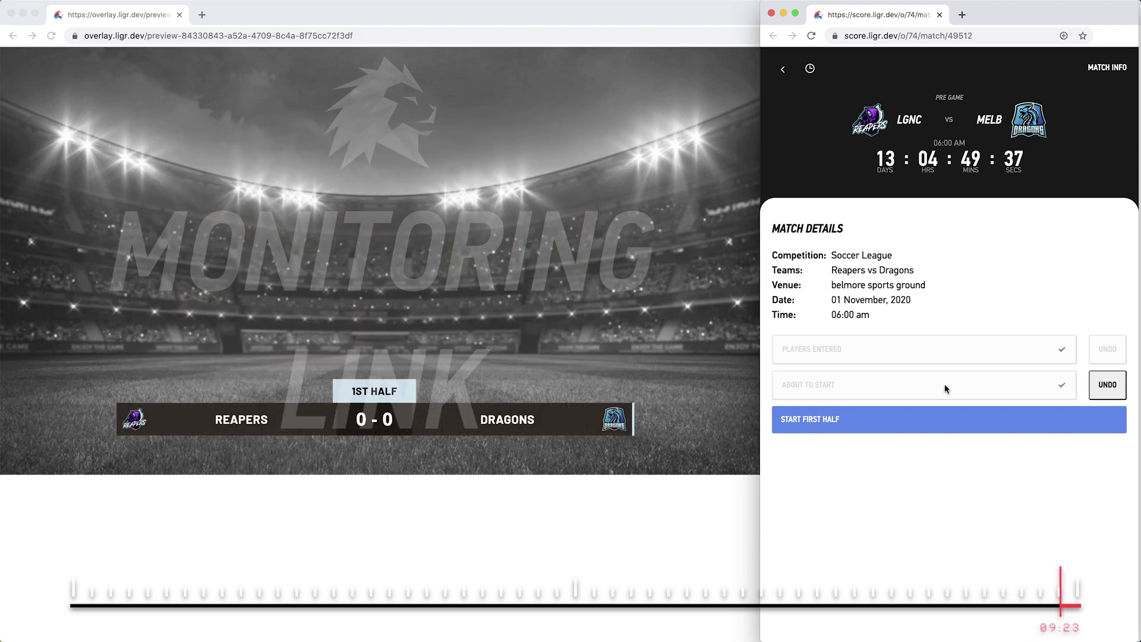
{"action": "left_click", "coordinate": [940, 426]}
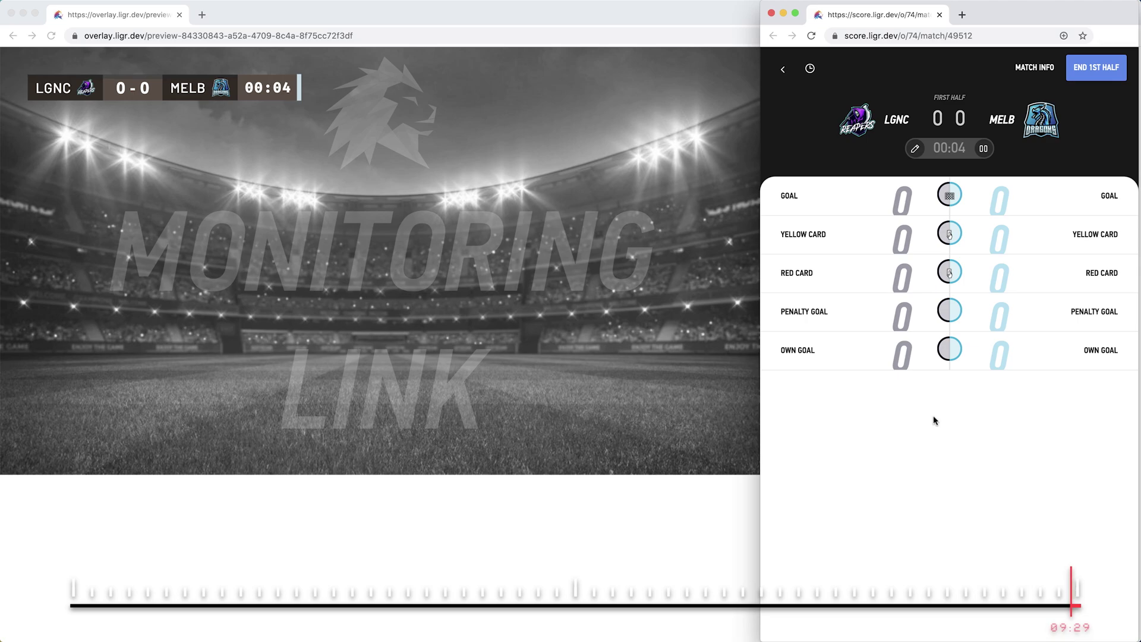
{"action": "left_click", "coordinate": [850, 204]}
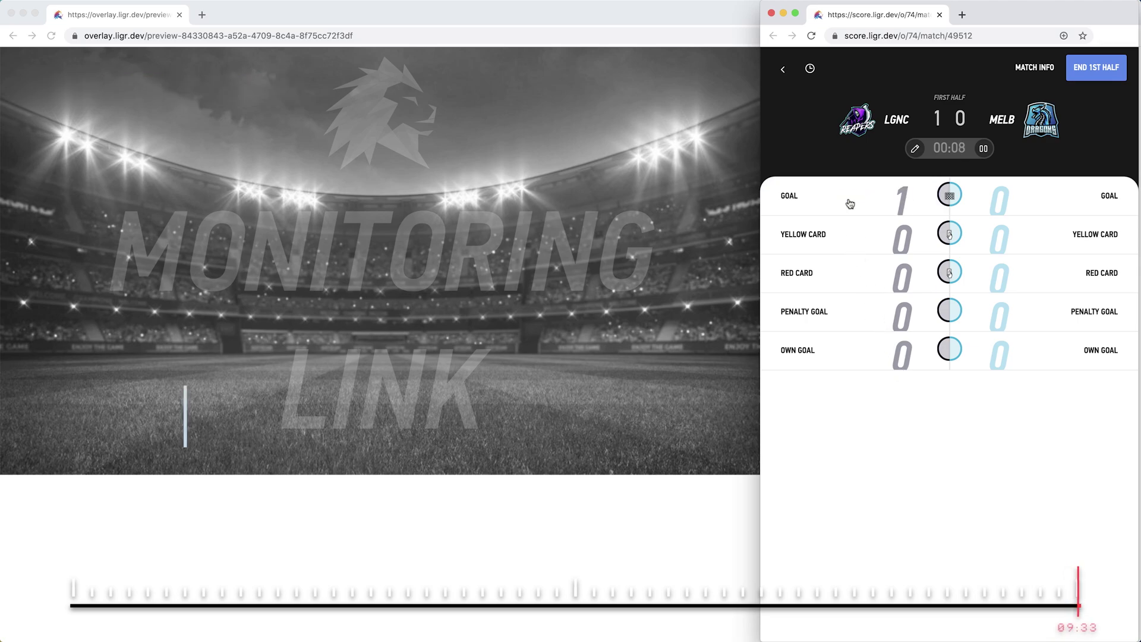